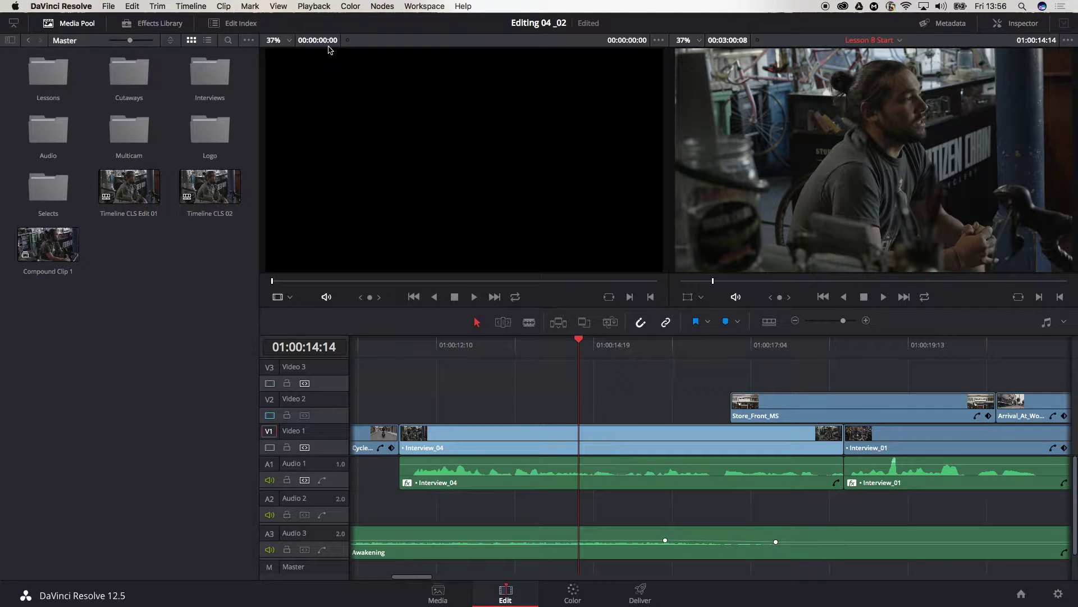
- Open the Effects Library and scroll the Toolbox down to the Generators
click(157, 26)
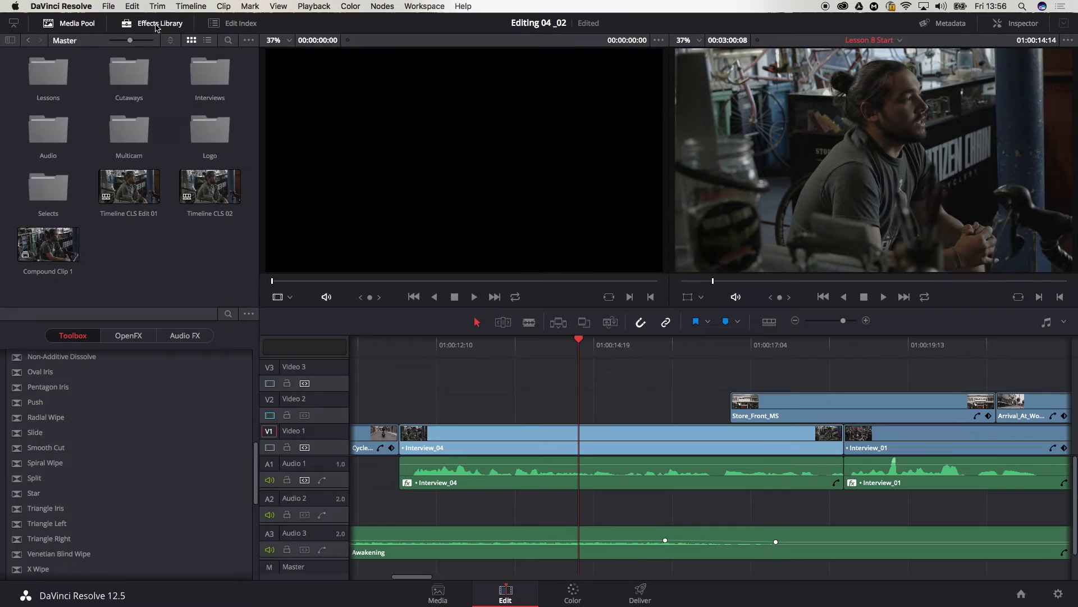
scroll(79, 393, up, 10)
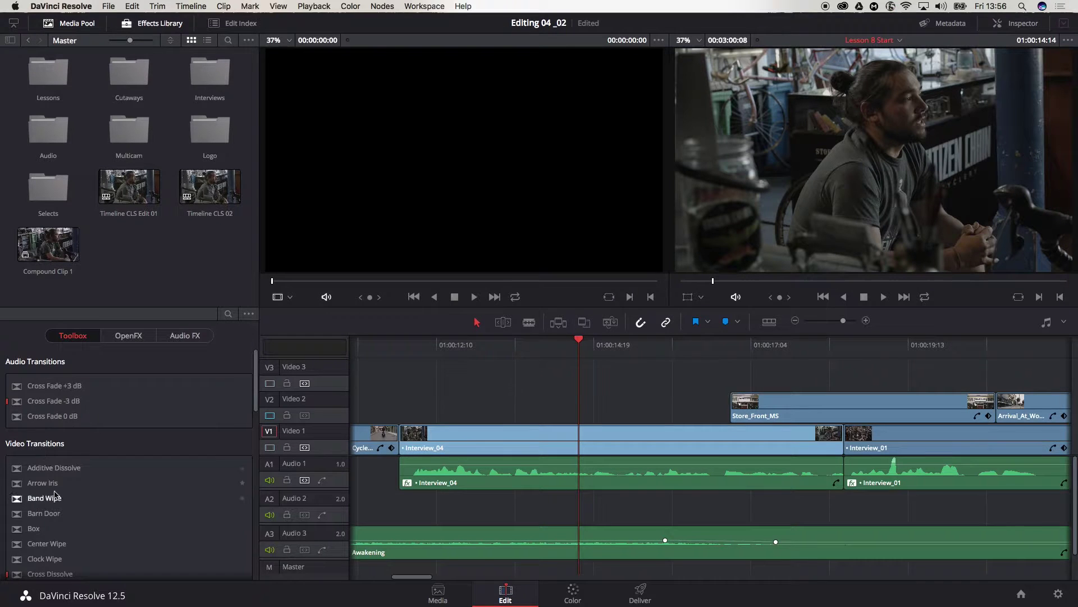
scroll(42, 462, down, 2)
scroll(42, 463, down, 2)
scroll(42, 462, down, 1)
scroll(42, 462, down, 2)
scroll(42, 462, down, 2)
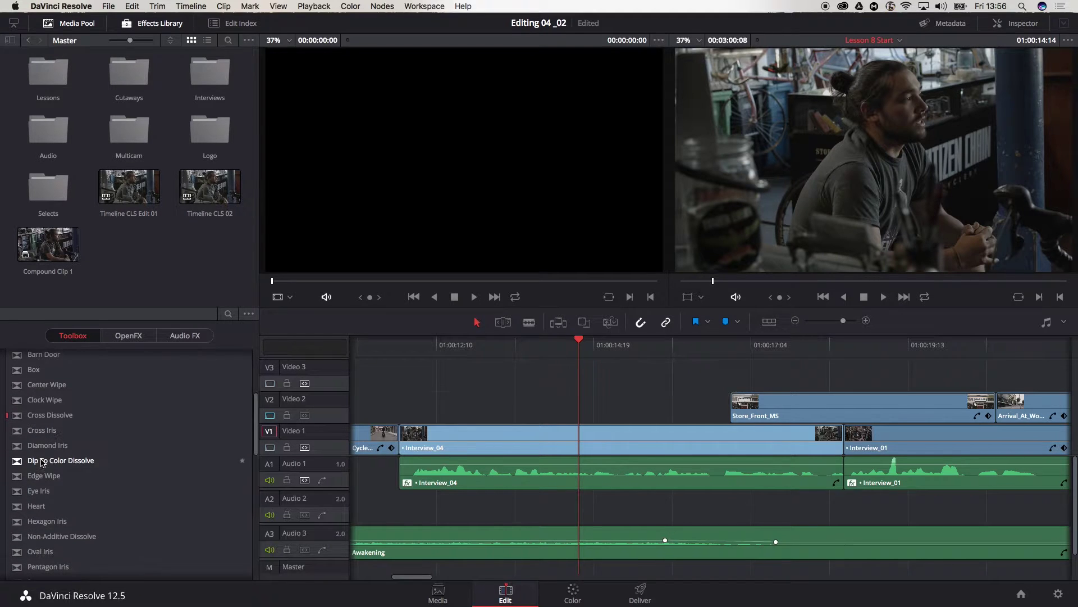
scroll(42, 462, down, 2)
scroll(42, 463, down, 4)
scroll(42, 462, down, 2)
scroll(42, 463, down, 5)
scroll(43, 462, down, 6)
scroll(42, 463, down, 3)
scroll(42, 462, down, 1)
scroll(42, 462, down, 3)
scroll(43, 462, down, 1)
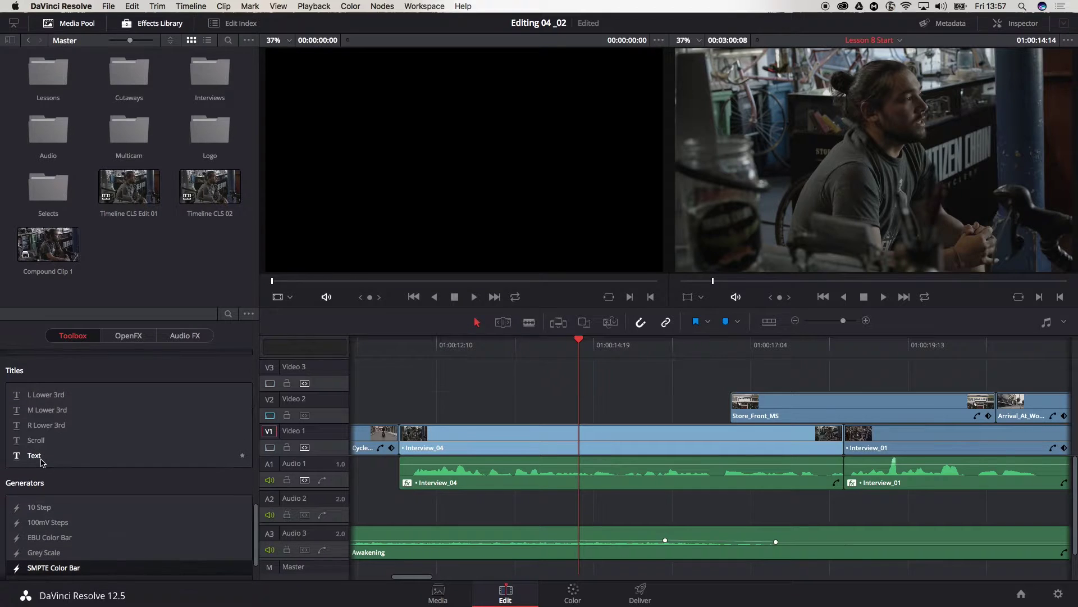
scroll(42, 463, down, 4)
scroll(42, 462, down, 1)
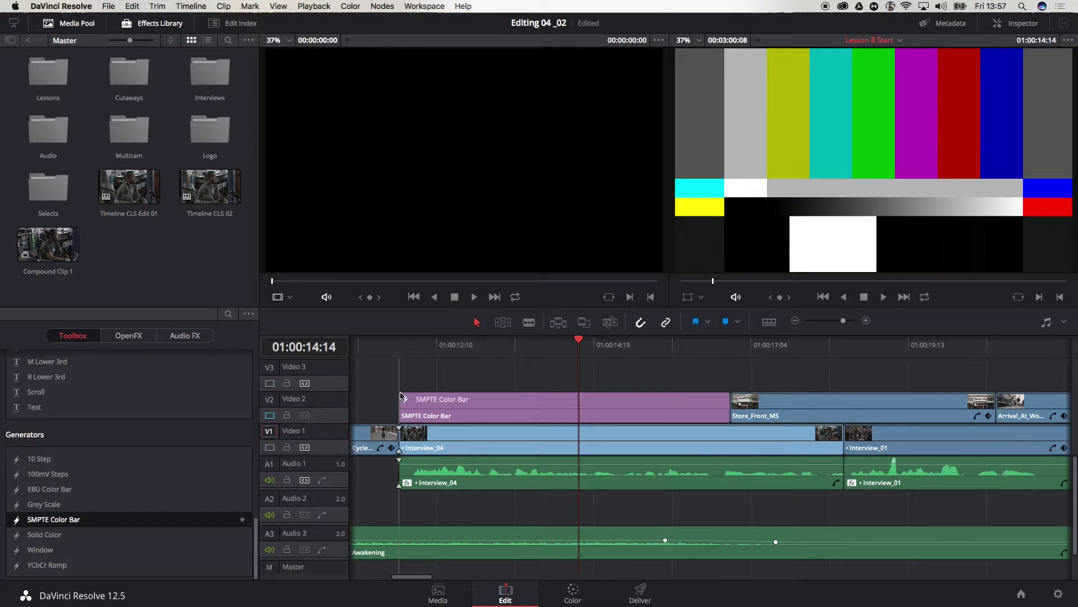
- Drop the SMPTE Color Bar generator on Video 2, preview it, then undo it
drag(48, 519, 401, 392)
click(618, 352)
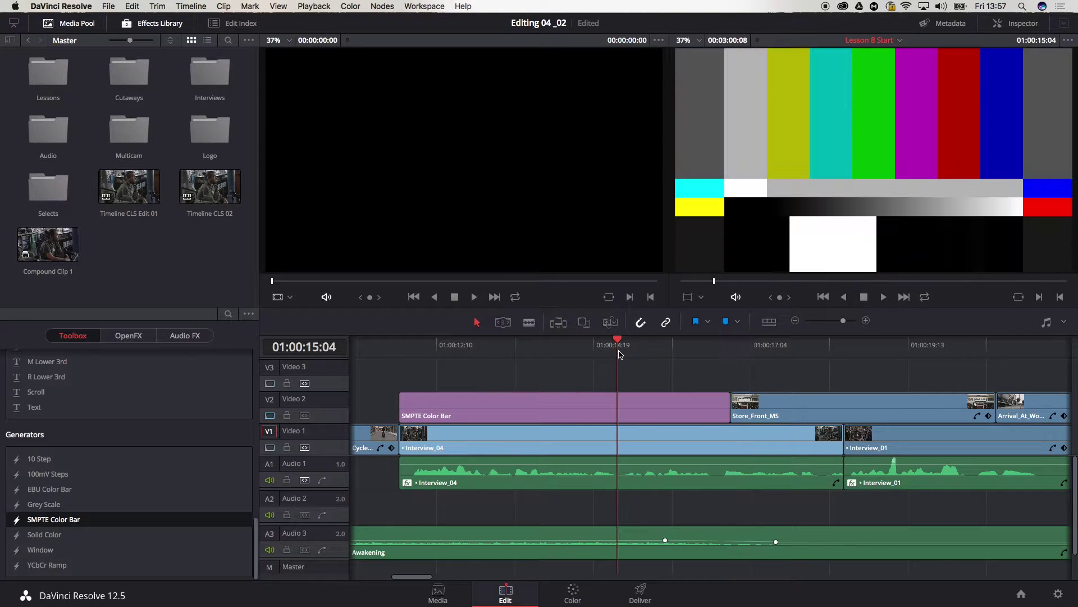
click(616, 409)
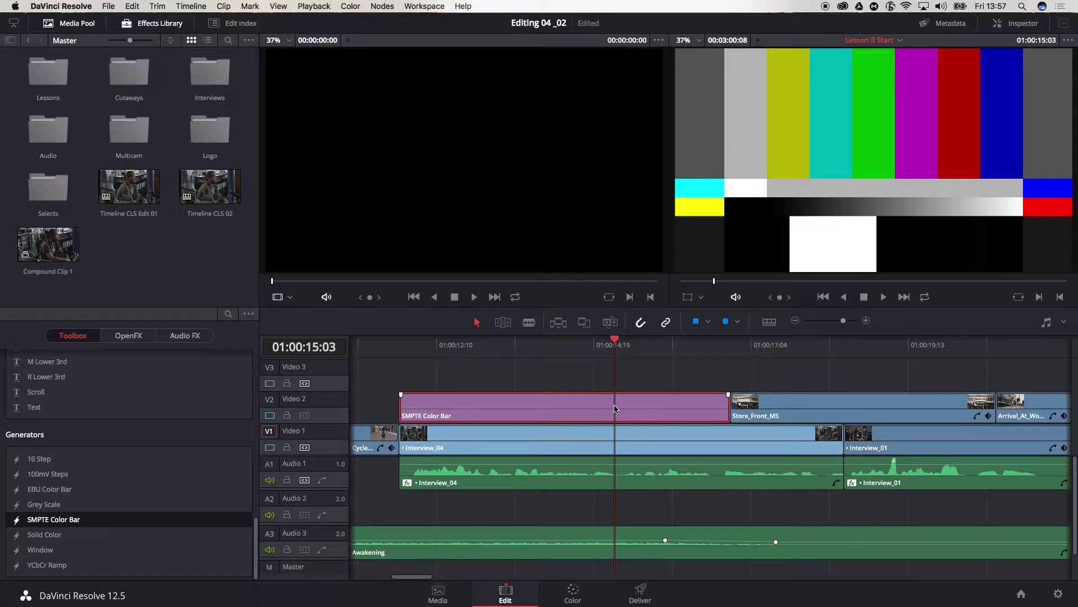
key(super+z)
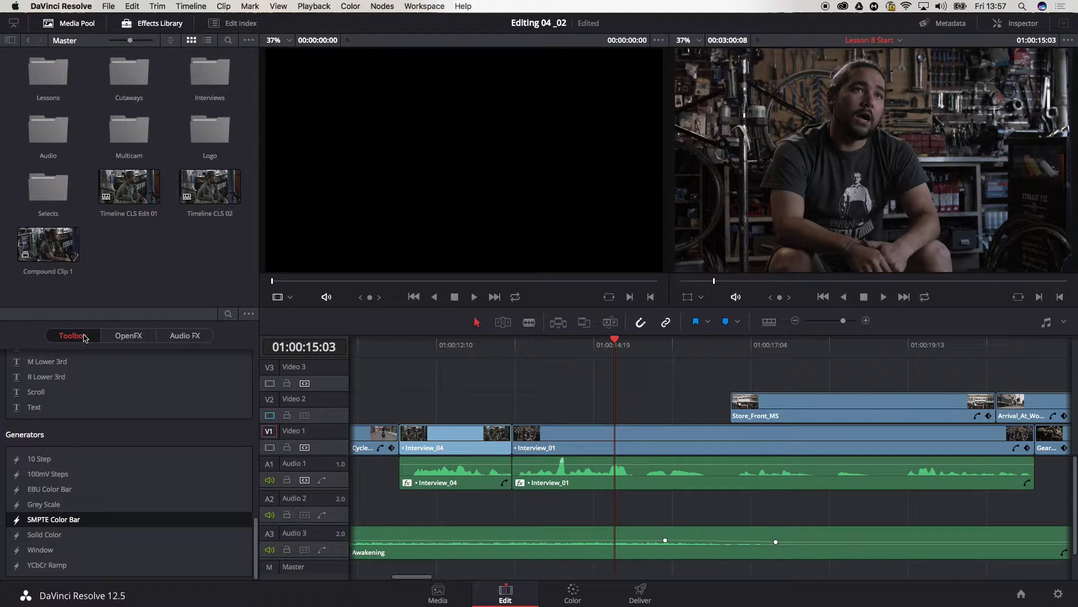
- Browse the OpenFX and Audio FX effect categories, then return to the Toolbox
click(130, 337)
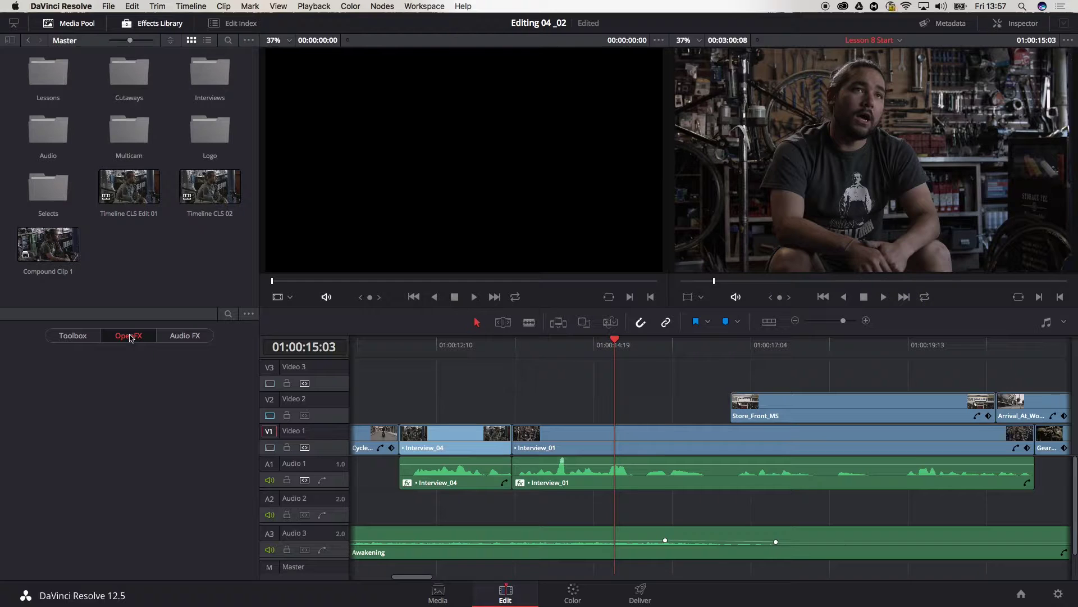
click(186, 337)
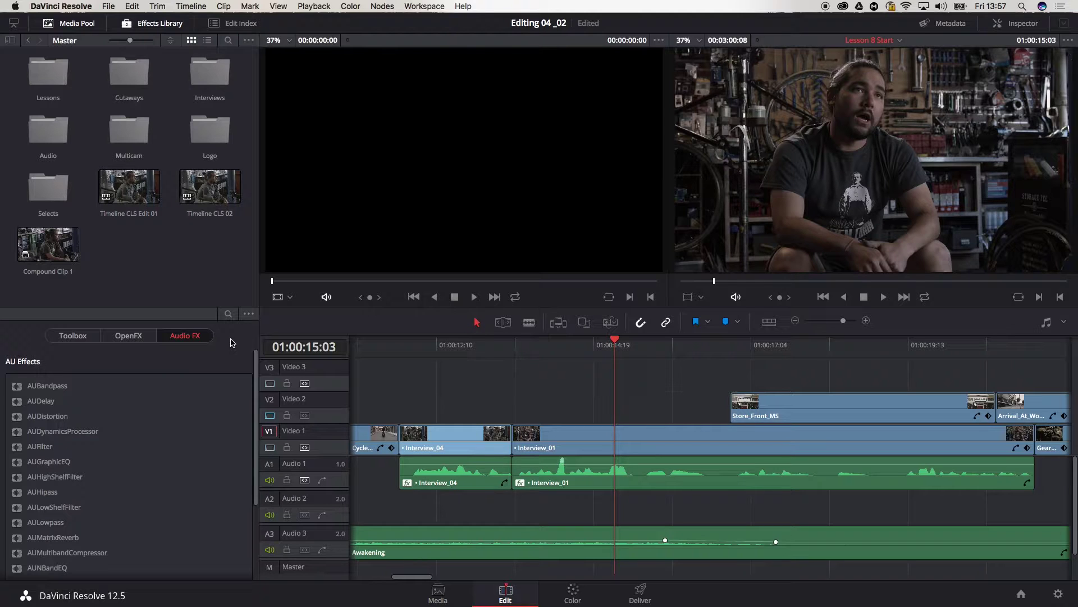
click(73, 335)
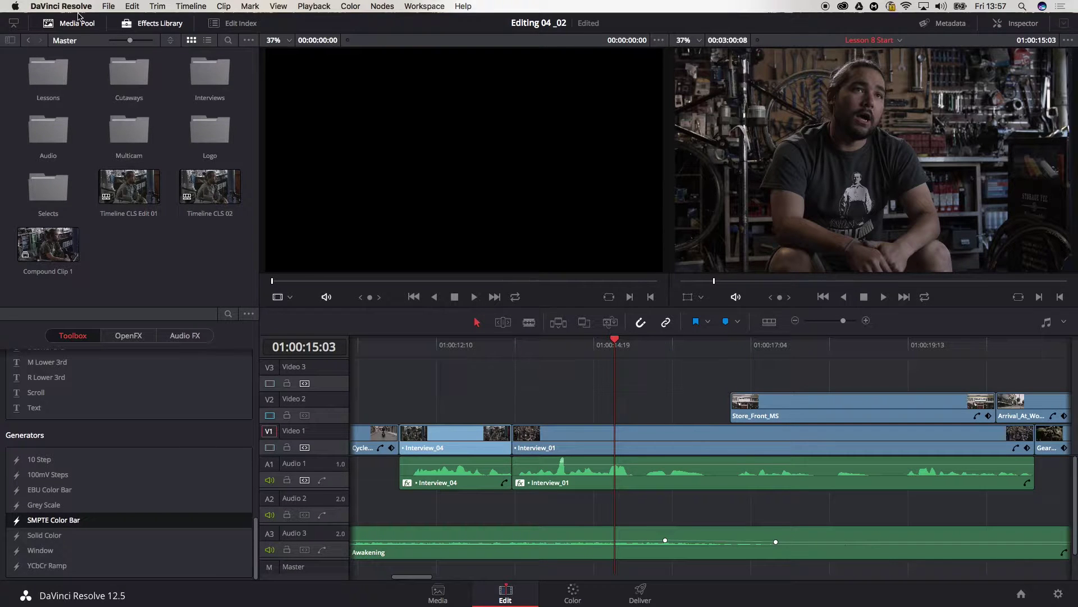
- Hide the Media Pool and show the Inspector beside a single timeline viewer
click(68, 27)
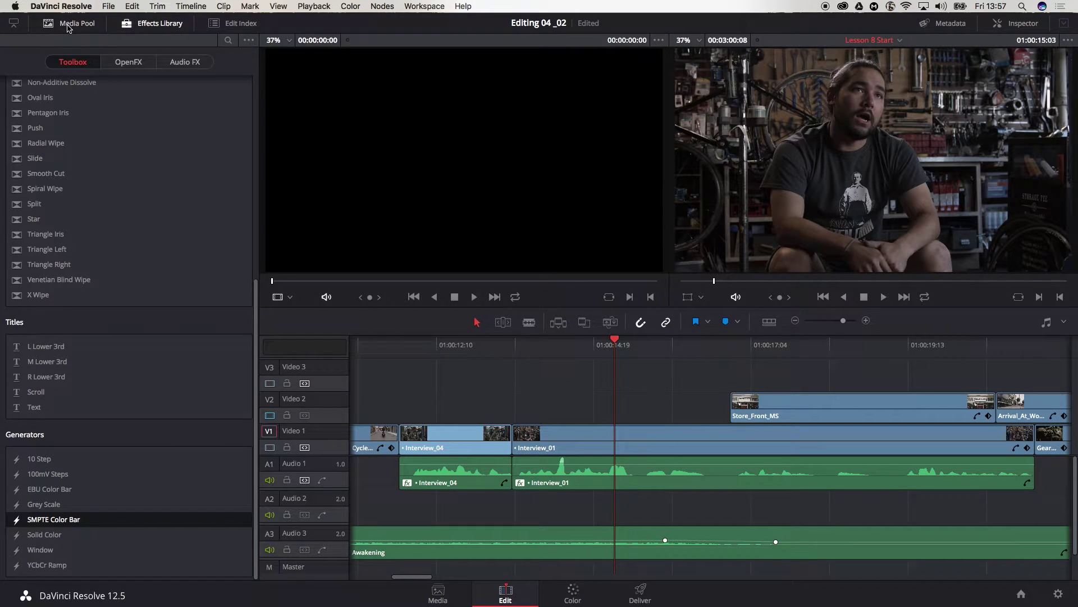
scroll(113, 257, up, 6)
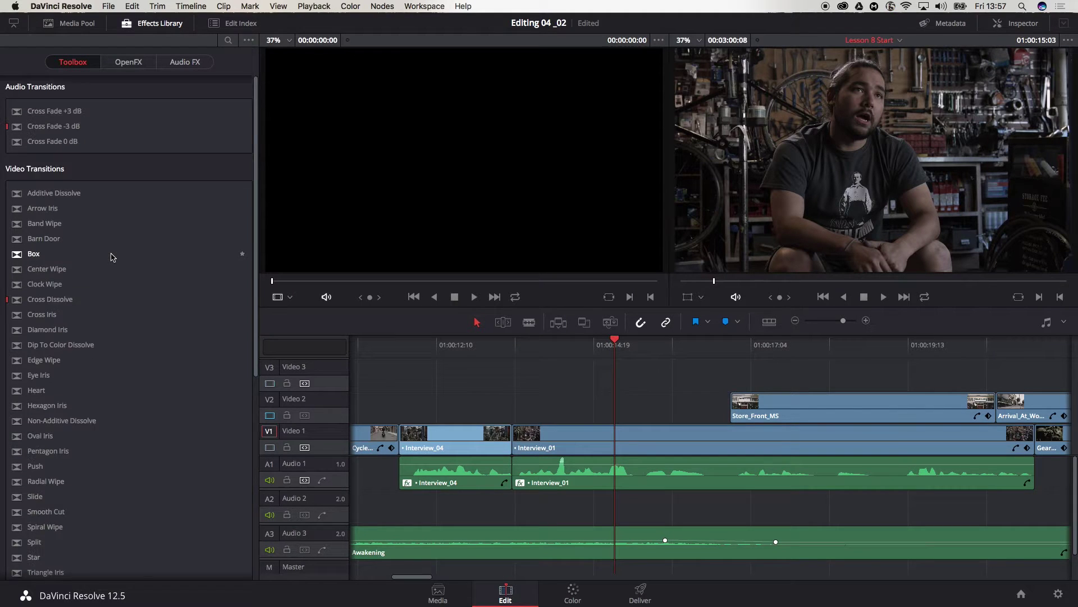
scroll(113, 258, down, 10)
scroll(113, 258, up, 10)
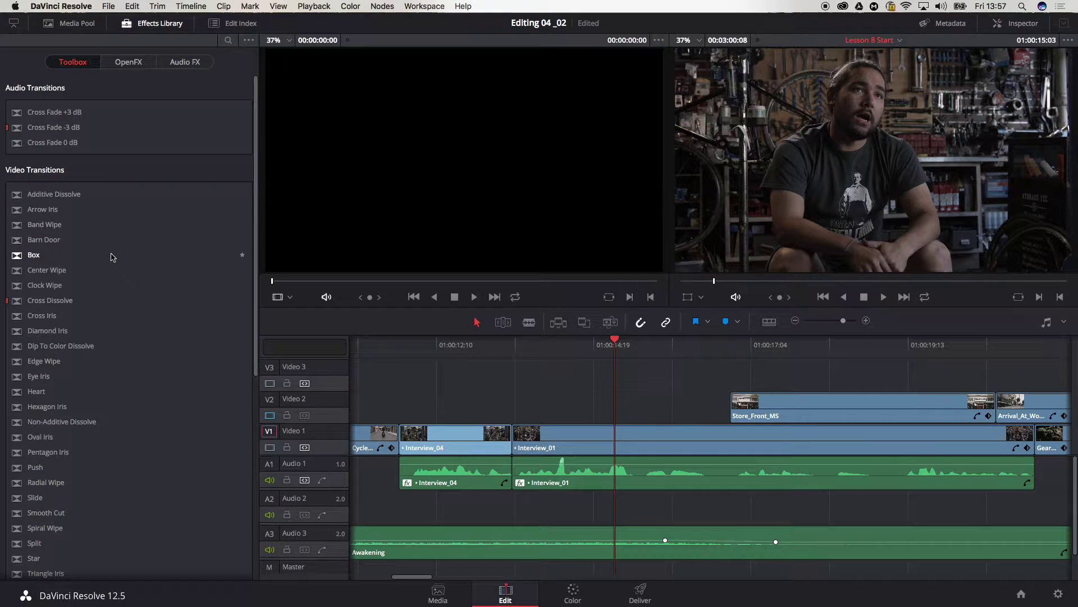
click(1035, 25)
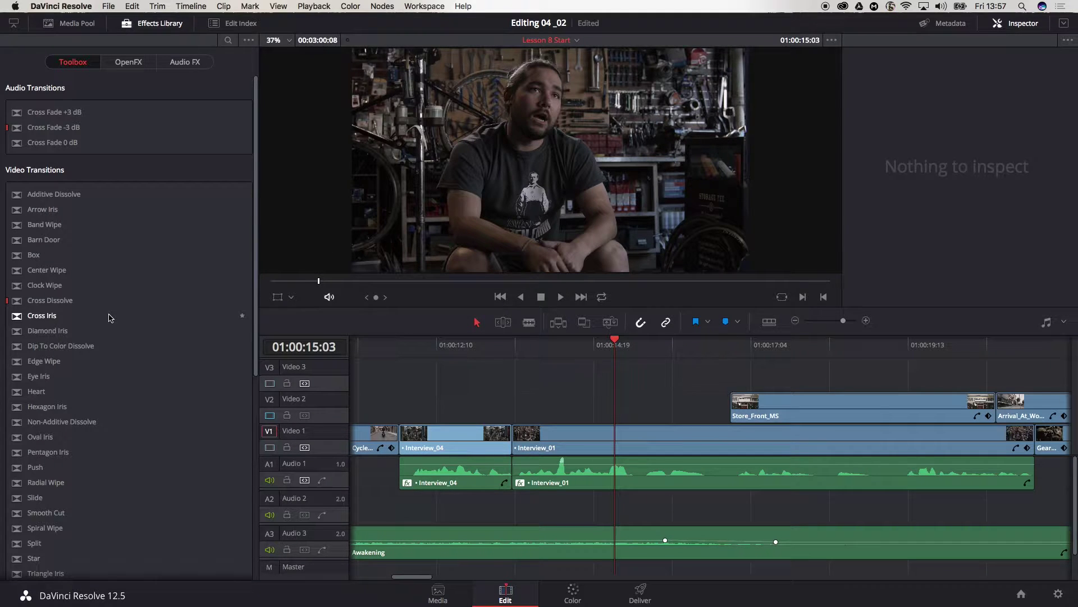
- Apply a Cross Dissolve at the Interview_04/Interview_01 cut on Video 1 and preview it
mouse_move(56, 301)
mouse_down()
mouse_move(371, 375)
mouse_move(529, 450)
mouse_up()
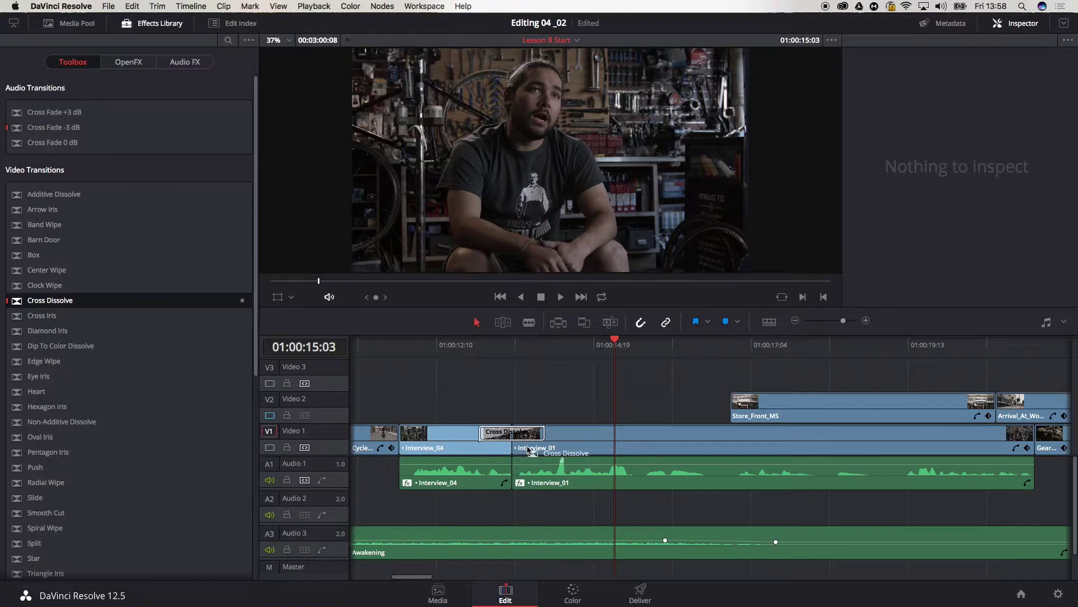
click(480, 345)
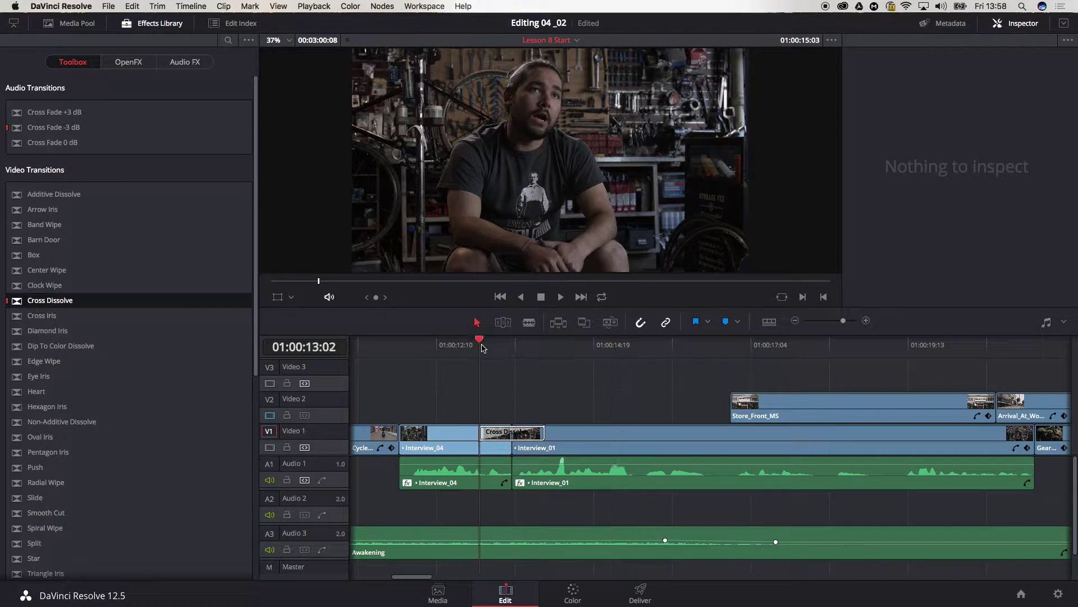
mouse_move(488, 349)
mouse_down()
mouse_move(548, 352)
mouse_move(460, 354)
mouse_up()
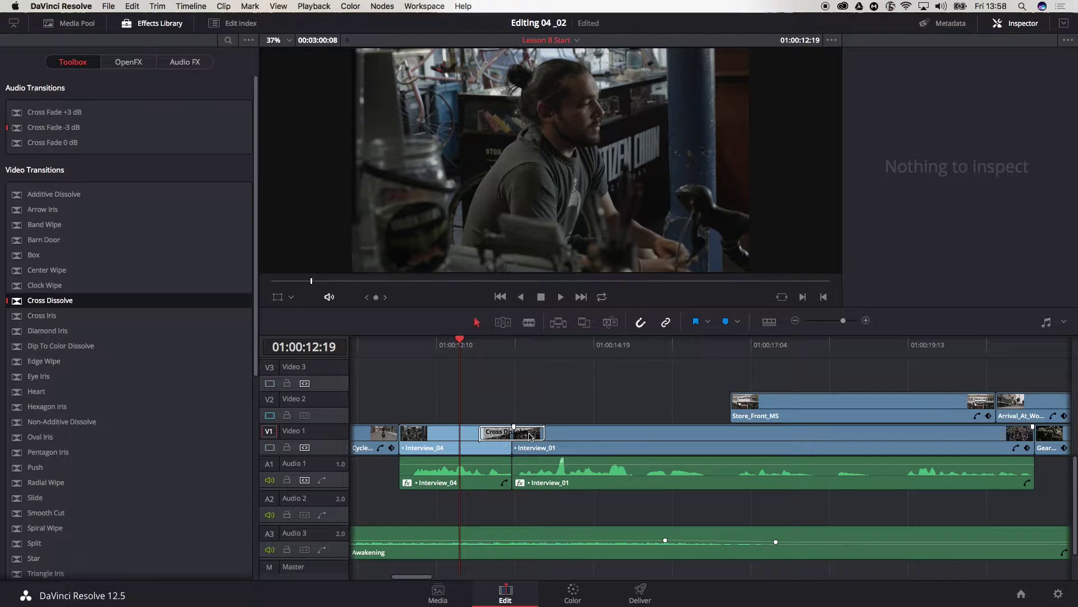
- Drag both edges of the dissolve outward to lengthen it to 1.6 seconds
click(530, 437)
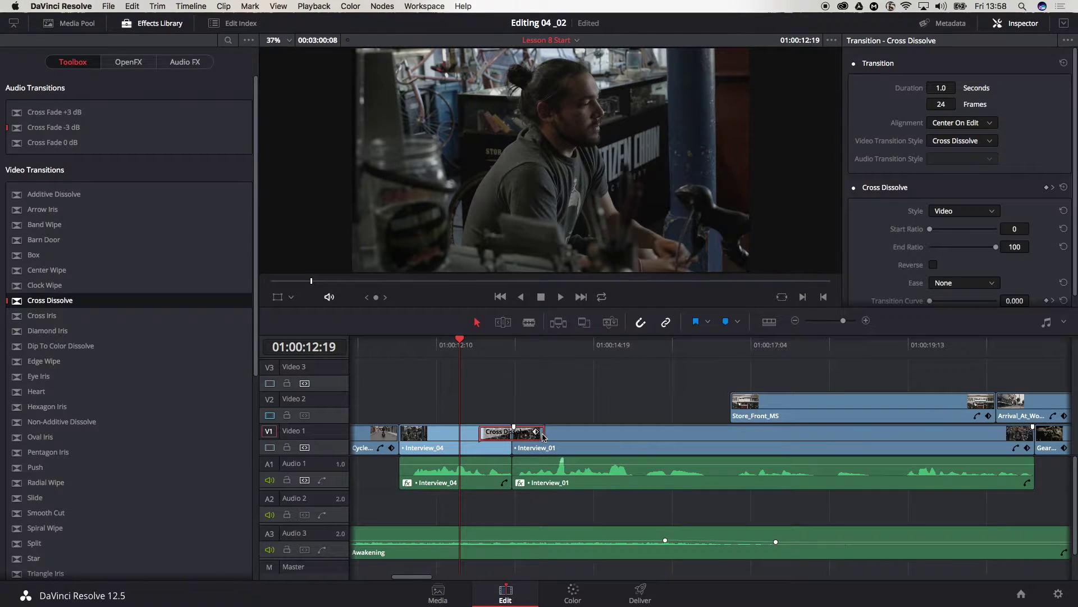
drag(544, 433, 550, 433)
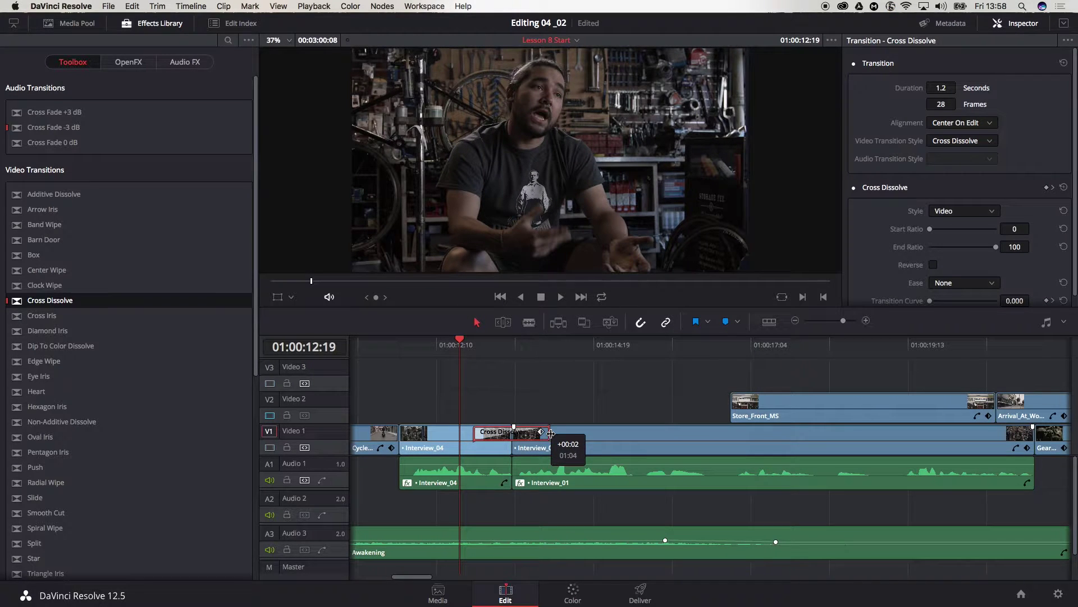
mouse_move(550, 433)
mouse_down()
mouse_move(594, 433)
mouse_move(550, 434)
mouse_up()
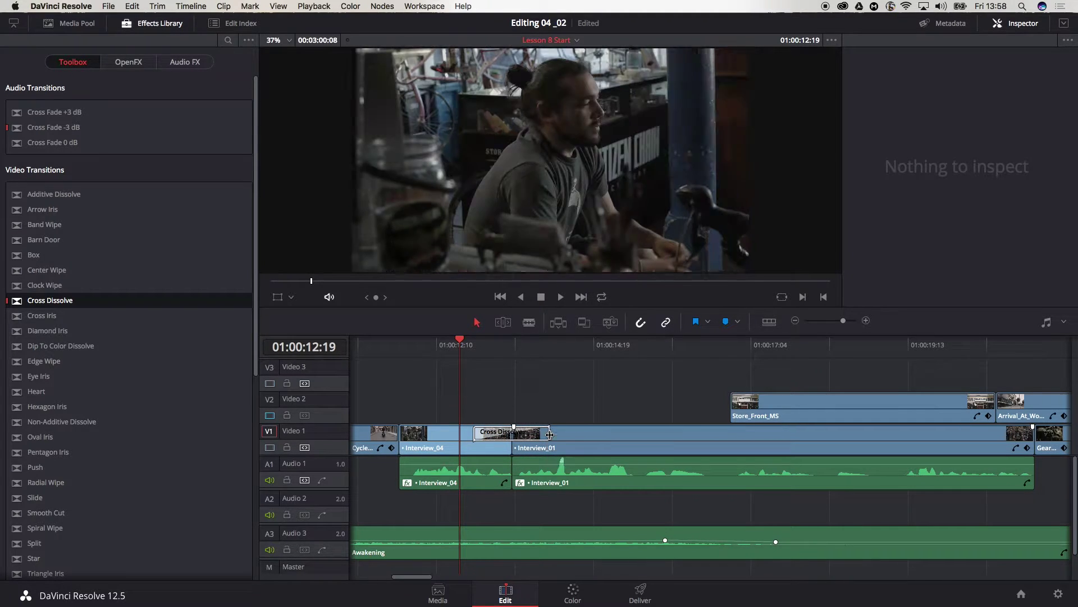
drag(474, 432, 447, 432)
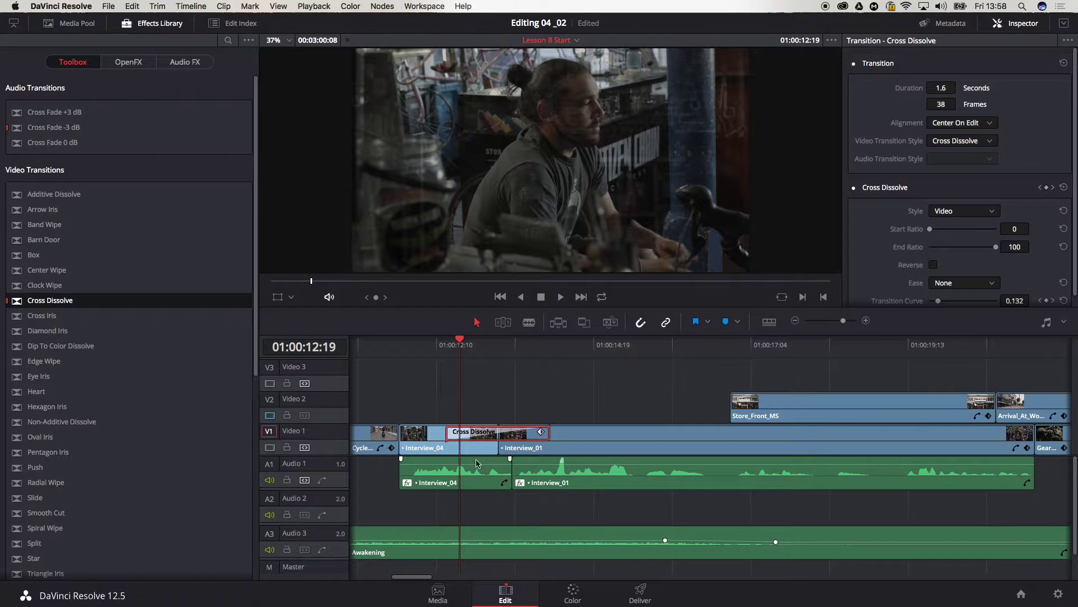
- Undo the dissolve back to 1.2 seconds and review its Alignment and Style options, keeping Video
key(ctrl+z)
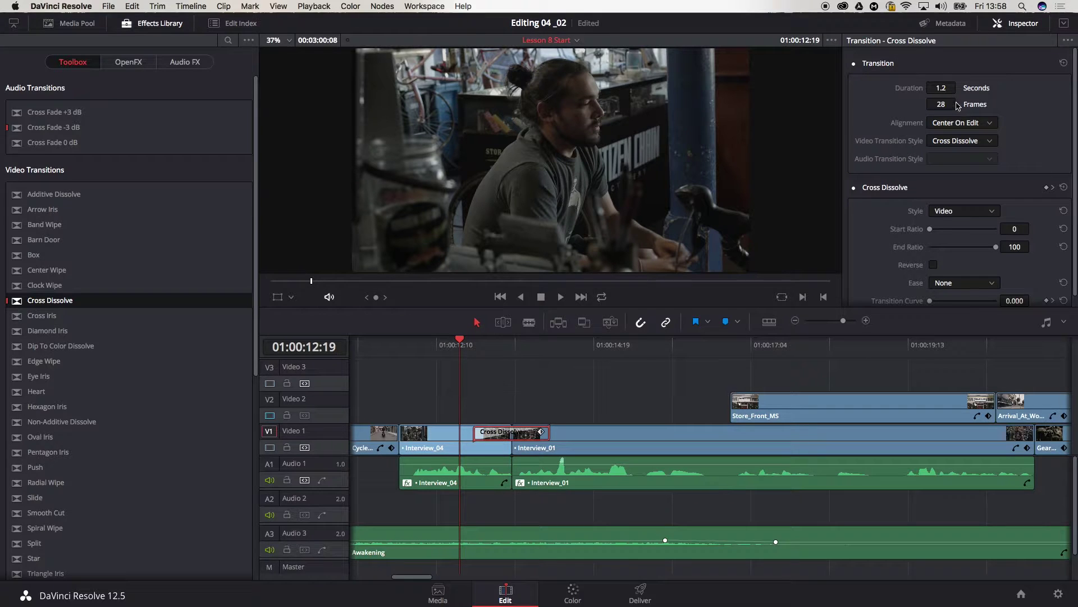
click(990, 123)
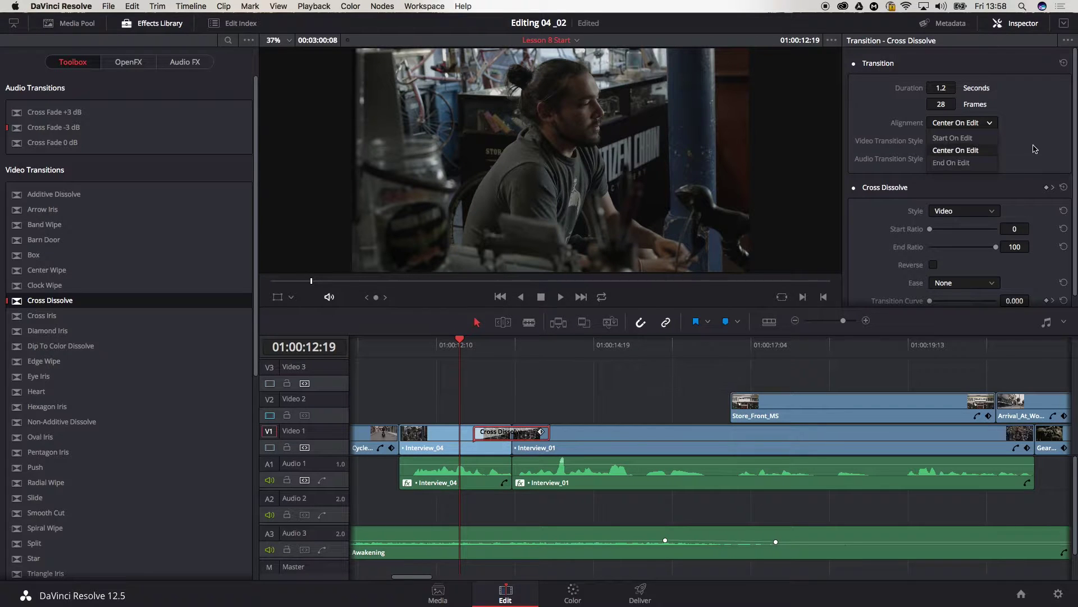
scroll(957, 146, down, 1)
click(982, 201)
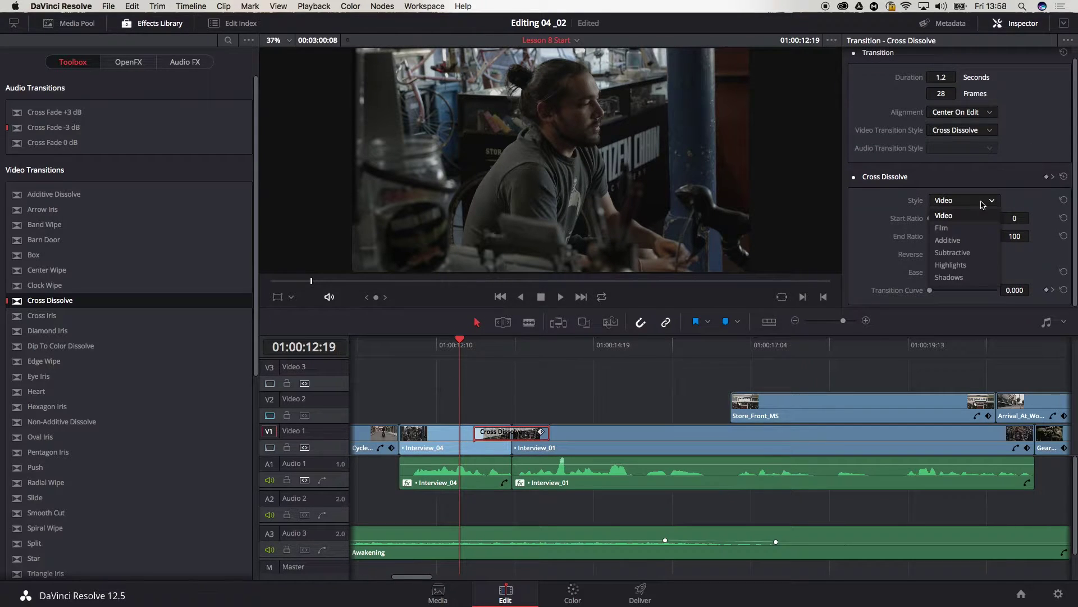
click(966, 216)
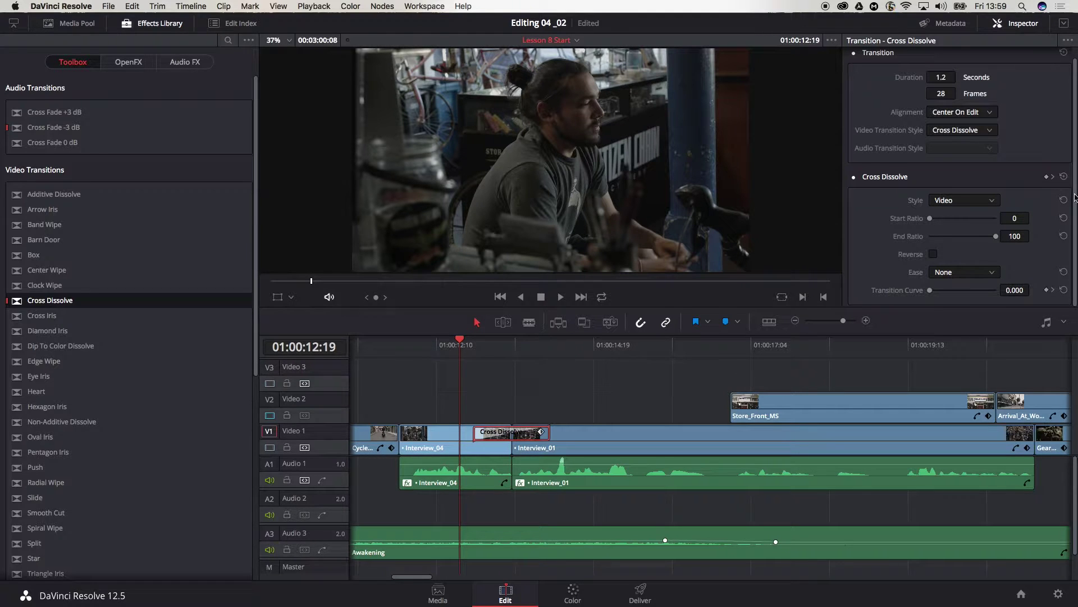
- Bring up the Video Transition Style list of alternative transitions
scroll(930, 281, up, 1)
scroll(929, 280, down, 1)
scroll(1076, 66, up, 1)
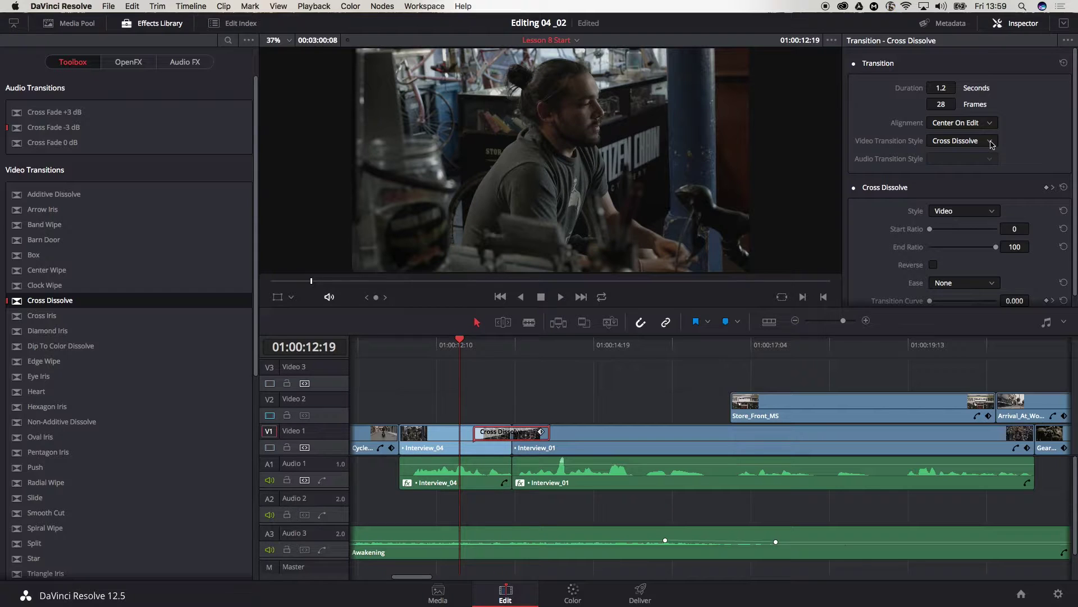
click(992, 144)
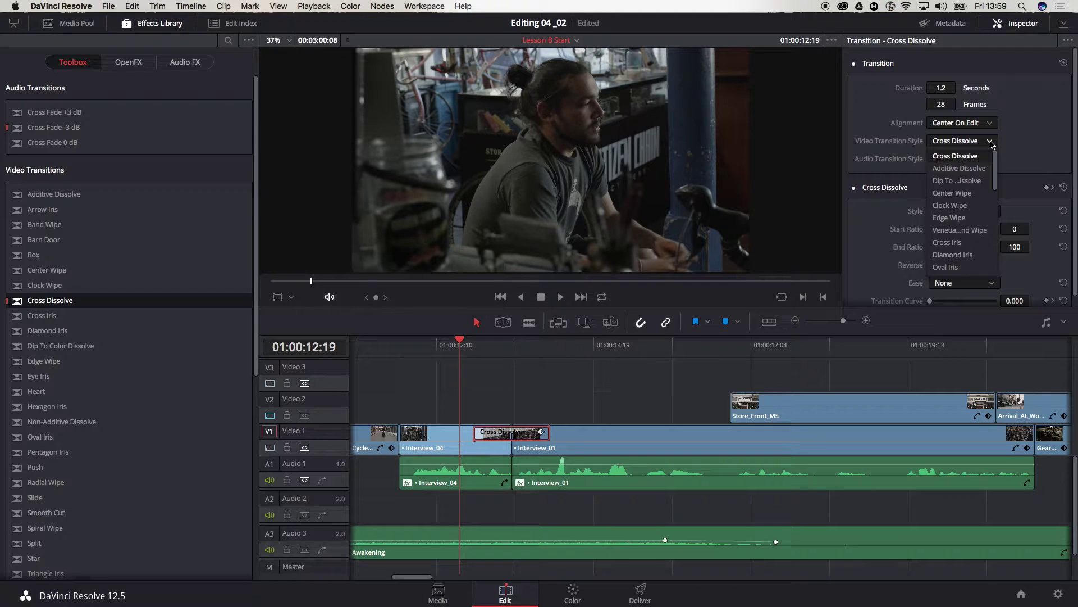
- Switch the transition style to Oval Iris, preview it, then delete it from the cut
click(958, 267)
mouse_move(474, 341)
mouse_down()
mouse_move(574, 340)
mouse_move(507, 344)
mouse_up()
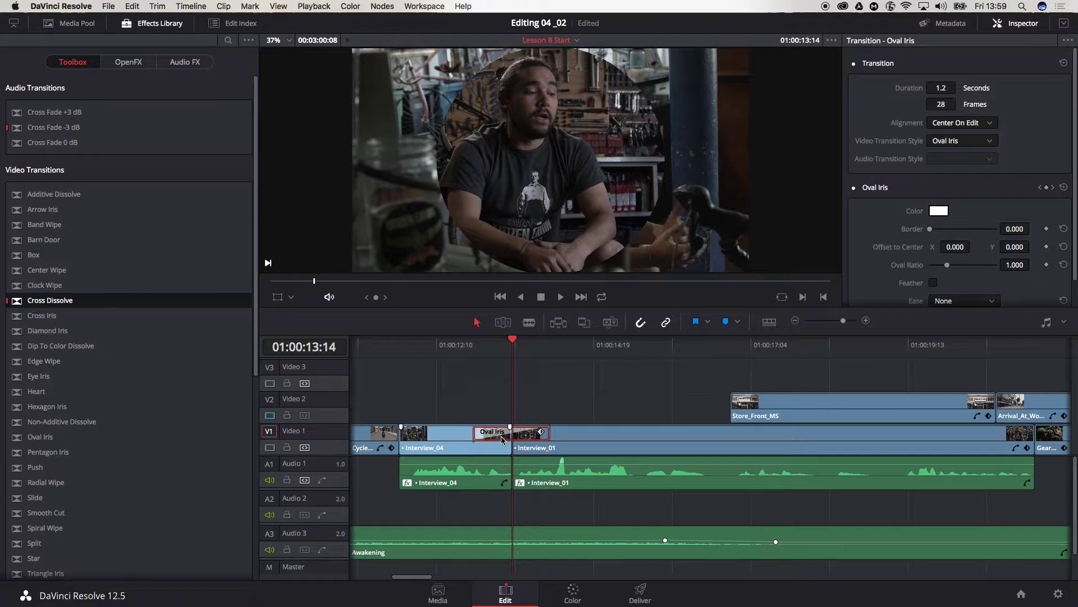
key(Delete)
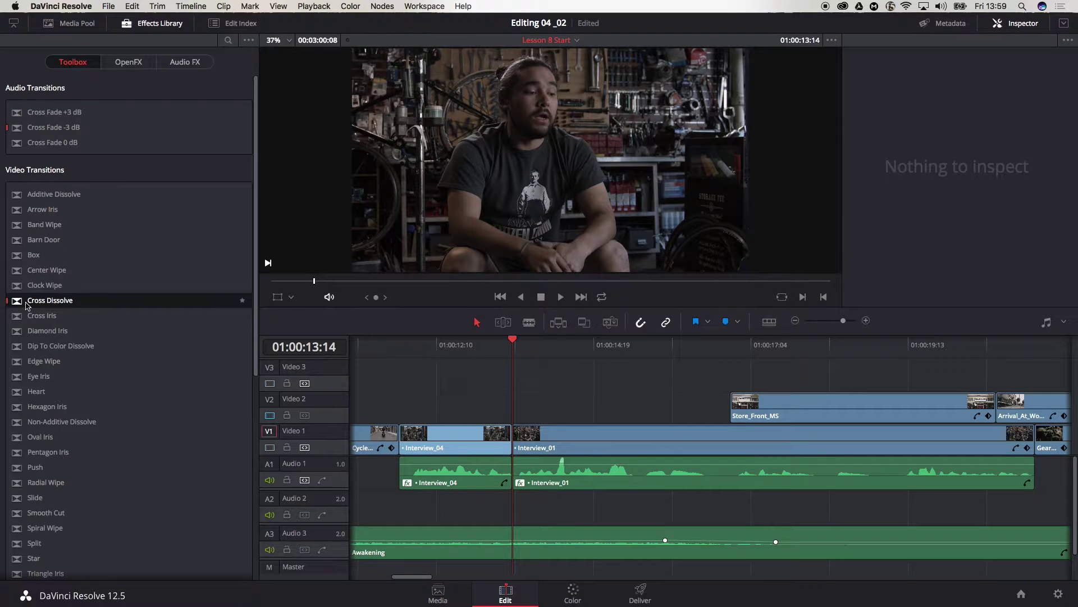
- Place a new Cross Dissolve on the Interview_04/Interview_01 cut on Video 1
drag(19, 303, 487, 436)
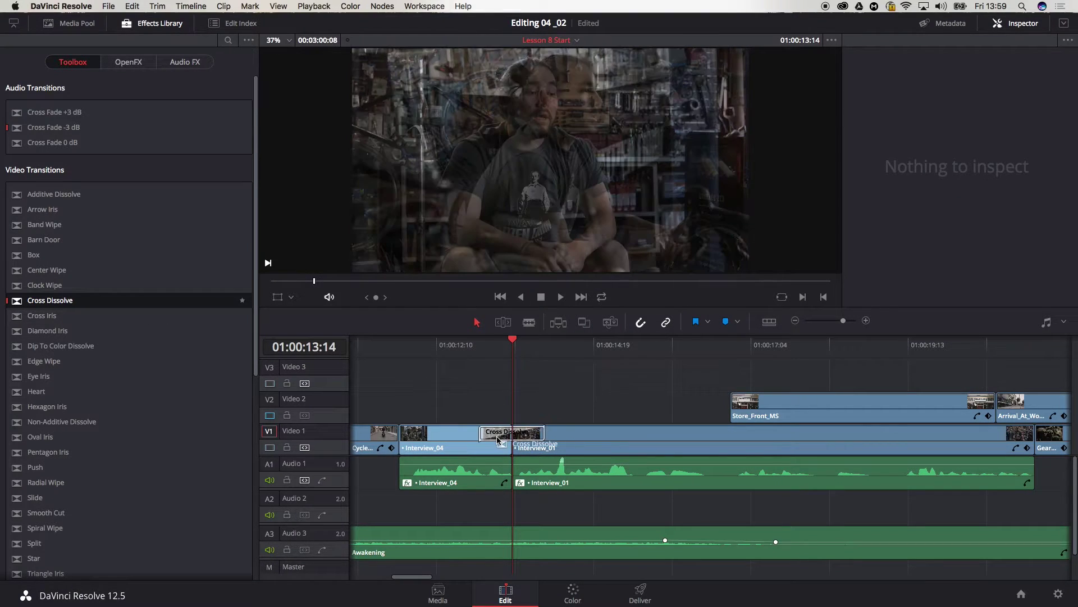
mouse_move(487, 436)
mouse_down()
mouse_move(572, 442)
mouse_move(529, 437)
mouse_up()
click(529, 437)
- Set the dissolve's Alignment to Center On Edit and keep Cross Dissolve as its style
click(974, 125)
click(966, 139)
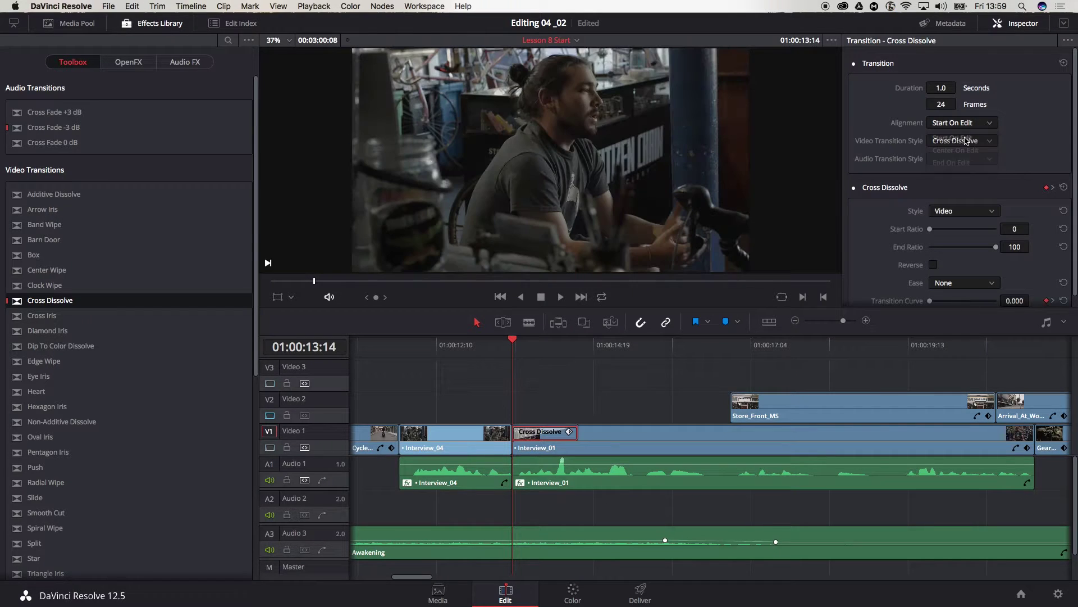
click(965, 127)
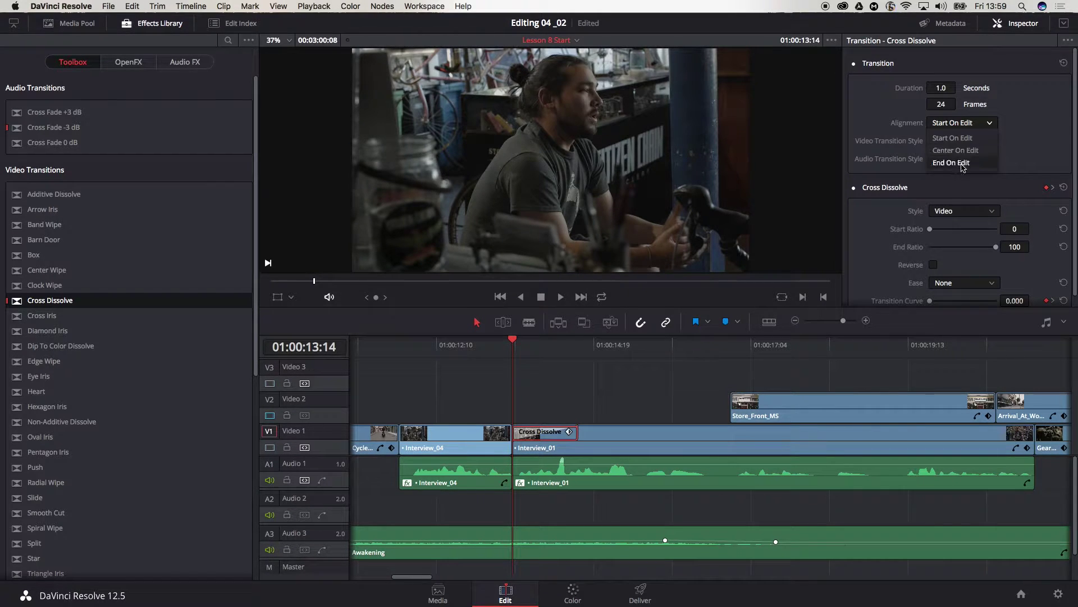
click(962, 150)
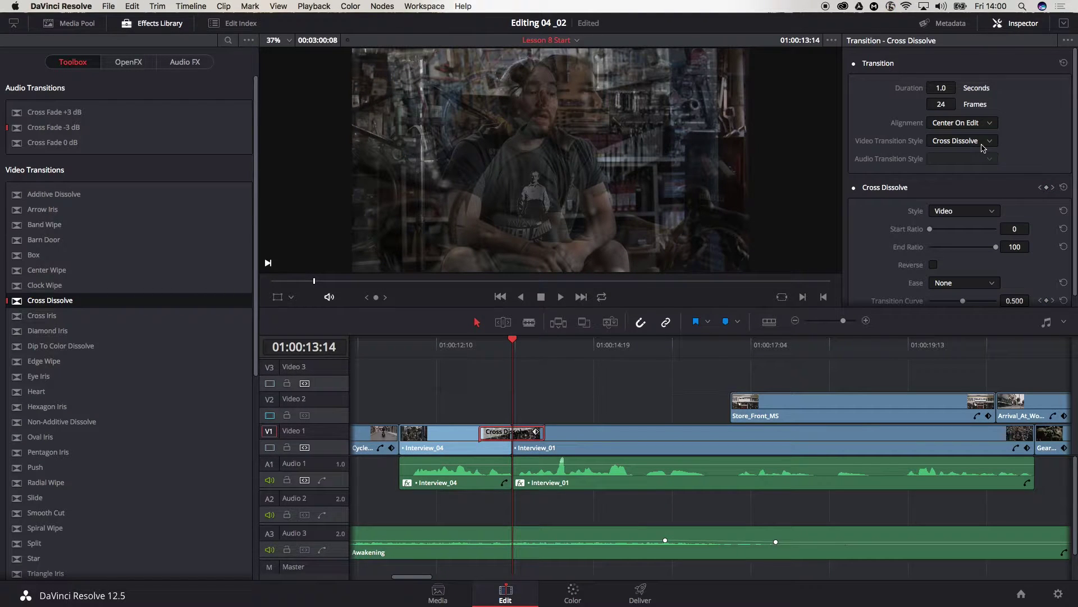
click(982, 143)
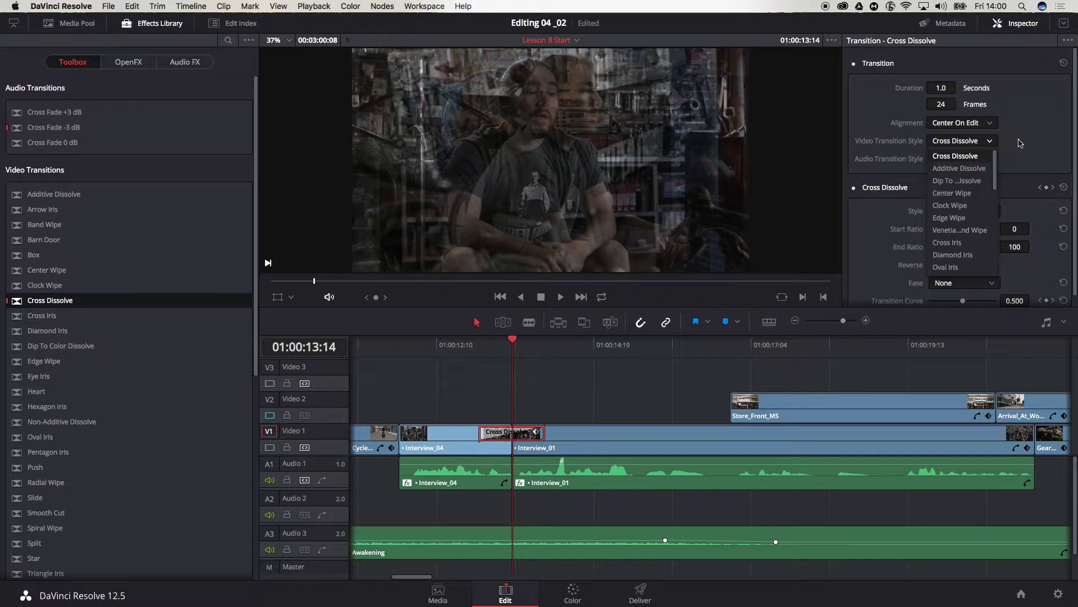
click(1028, 142)
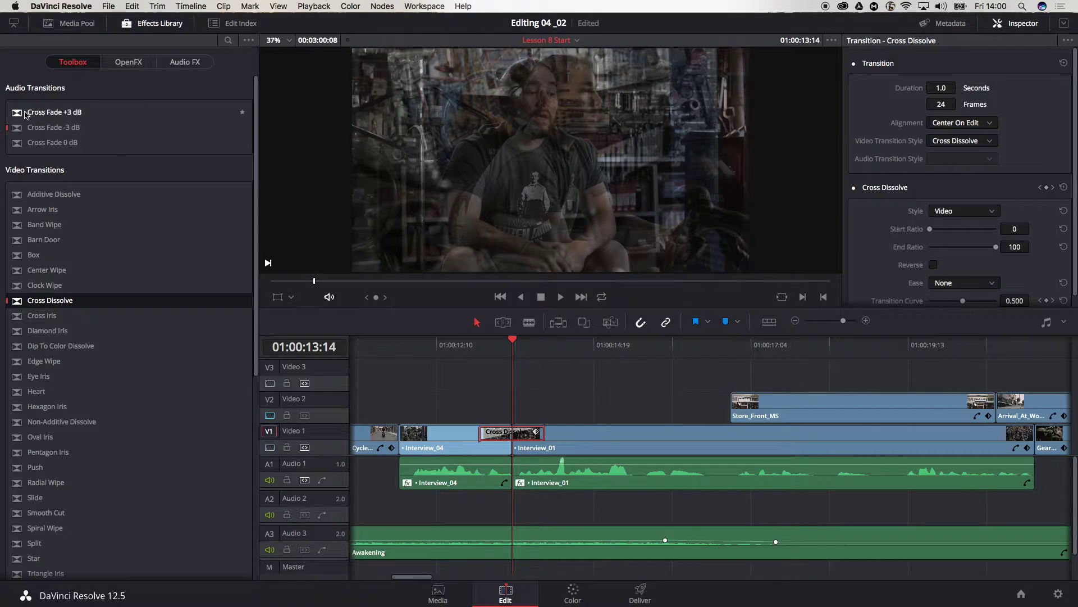
- Add a Cross Fade +3 dB at the A1 edit and bring Resolve back to the front
drag(22, 115, 521, 476)
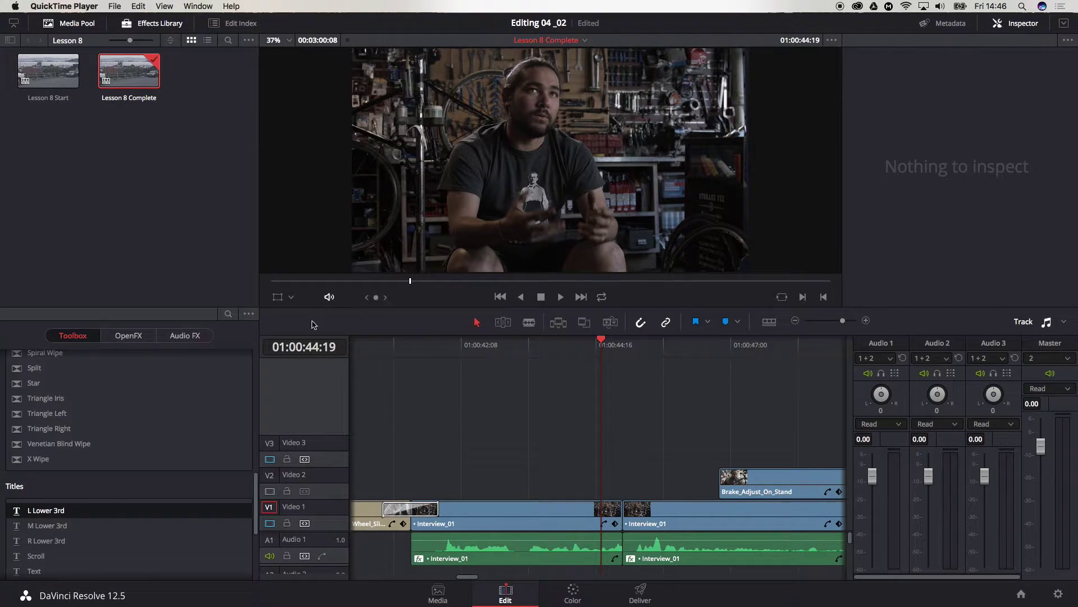
click(258, 488)
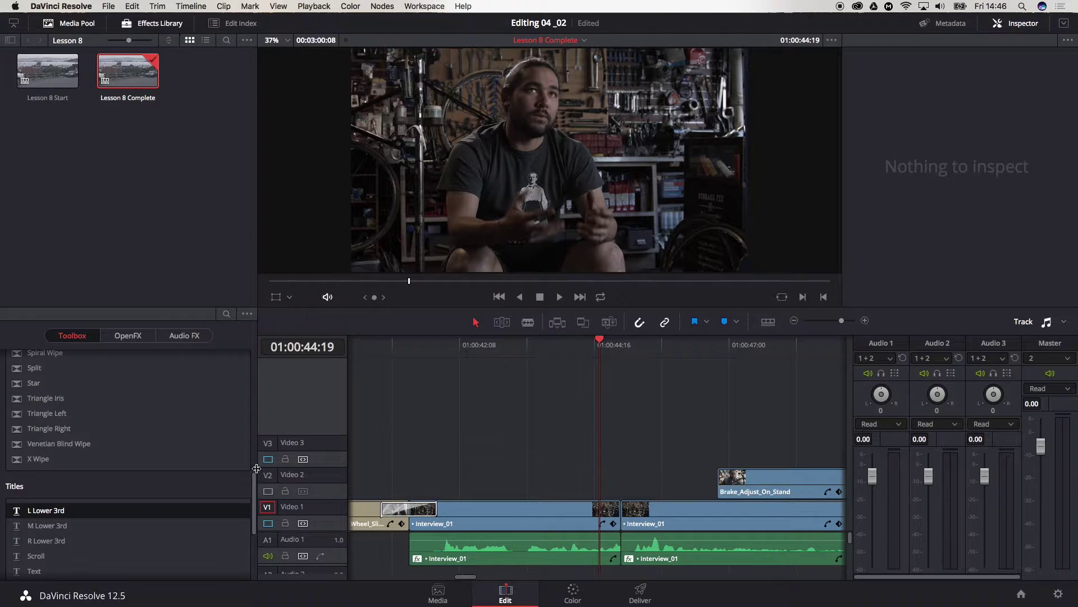
scroll(252, 436, up, 5)
scroll(252, 436, up, 5)
scroll(241, 378, down, 2)
scroll(243, 427, down, 5)
scroll(245, 479, down, 5)
scroll(245, 479, down, 3)
scroll(245, 500, down, 3)
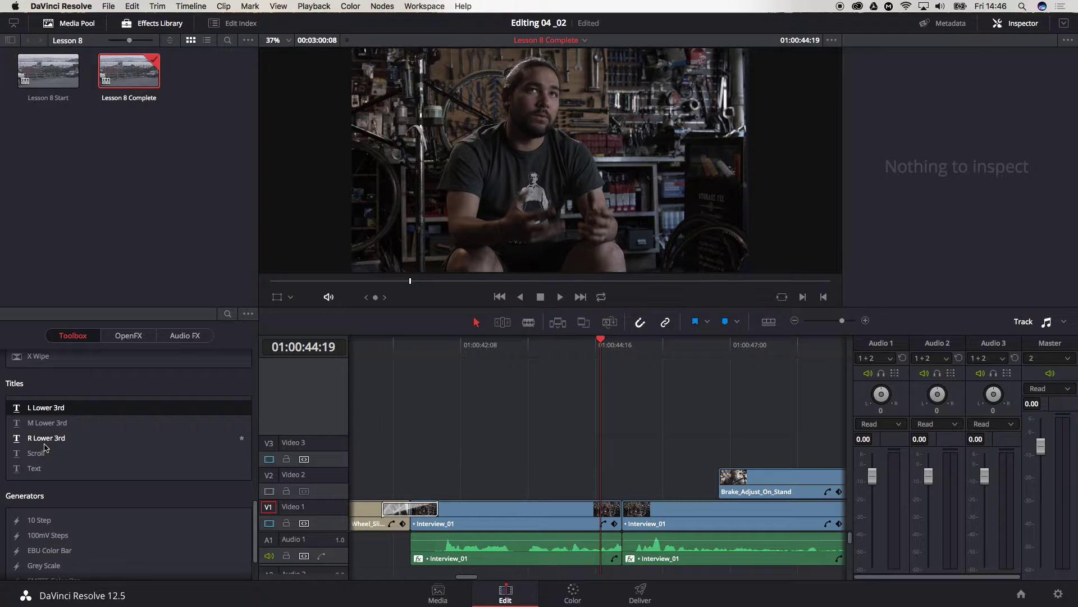
click(37, 456)
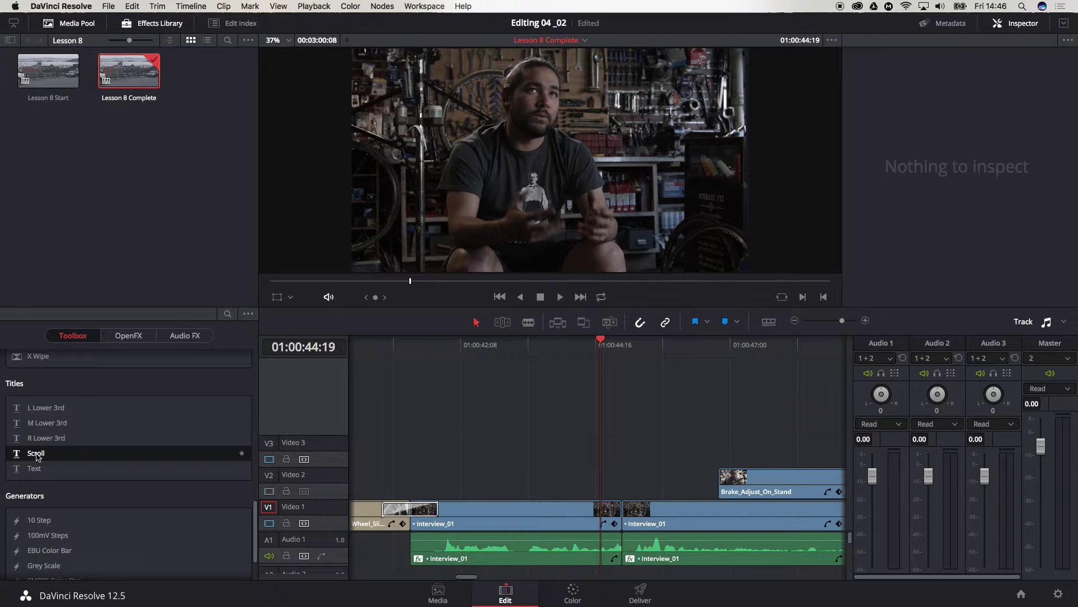
click(35, 471)
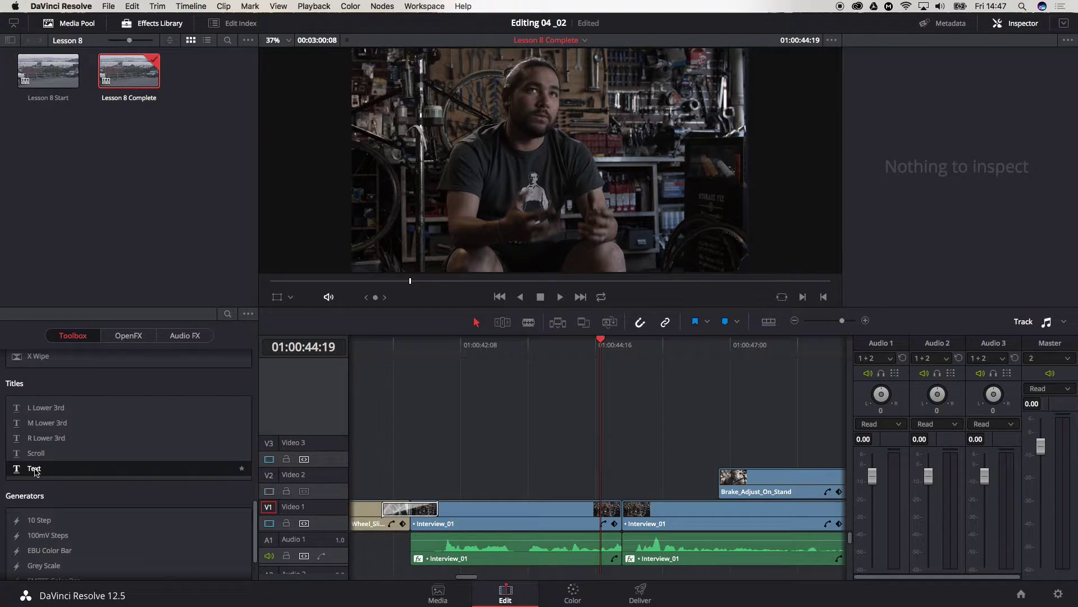
- Place L Lower 3rd on Video 2 over Interview_01, then trim its end earlier and start later
click(46, 410)
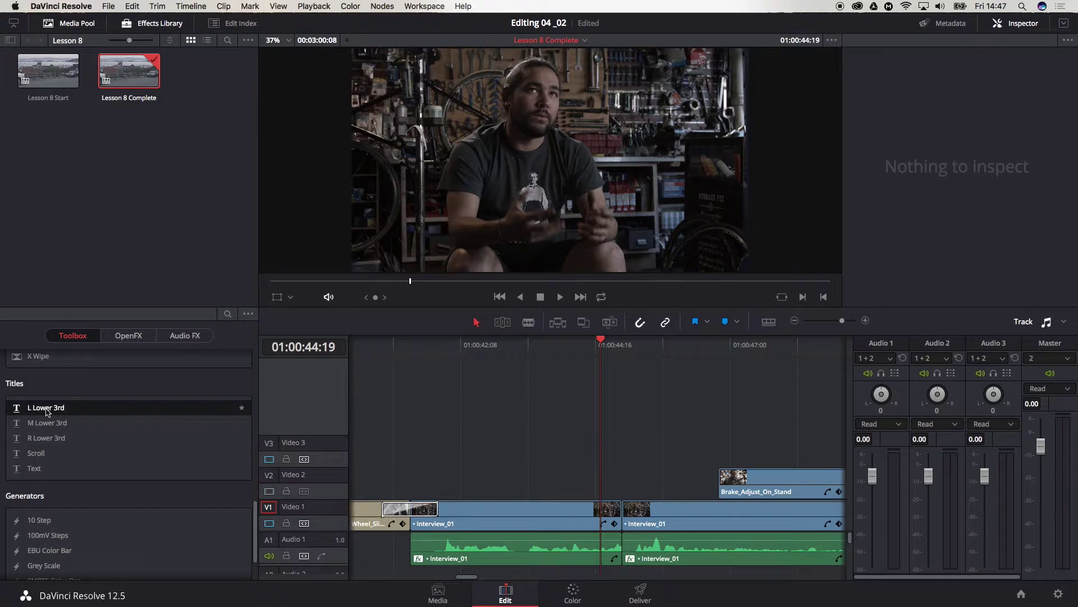
mouse_move(47, 411)
mouse_down()
mouse_move(469, 444)
mouse_move(422, 485)
mouse_up()
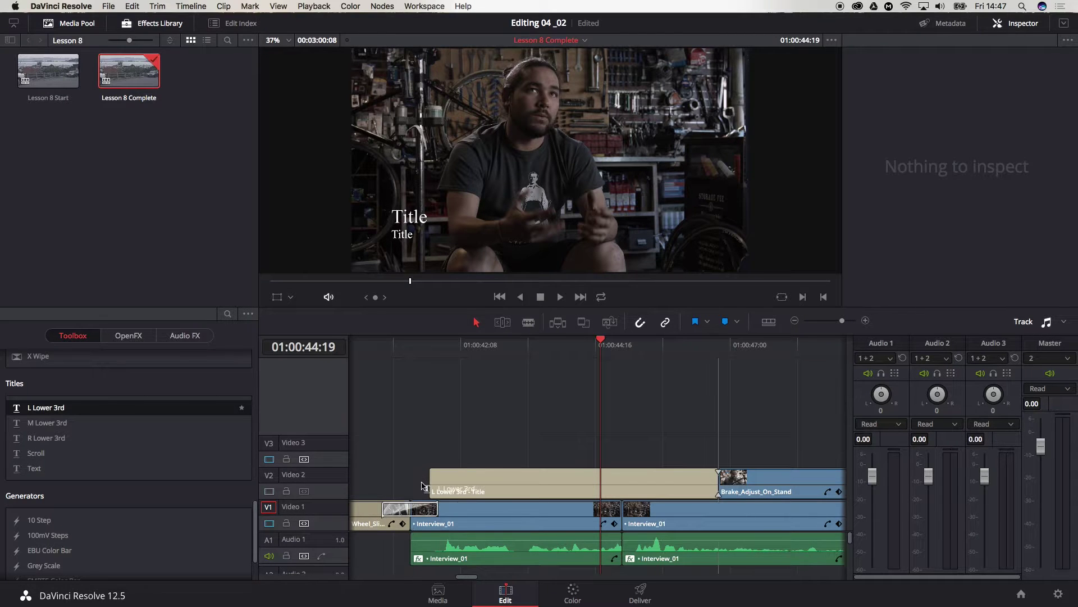
key(Down)
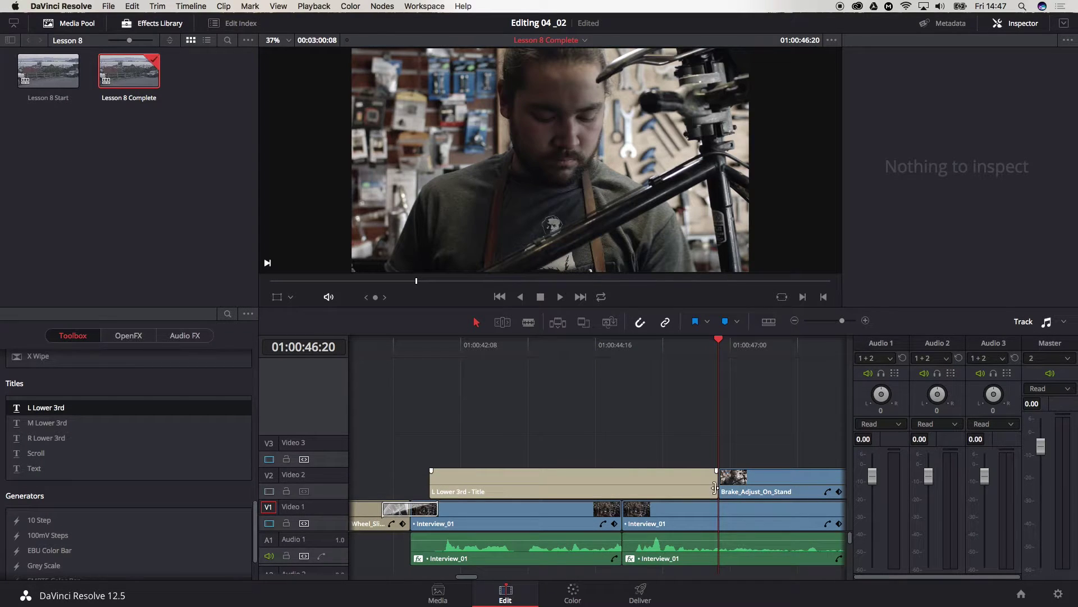
drag(706, 486, 610, 487)
drag(427, 483, 439, 483)
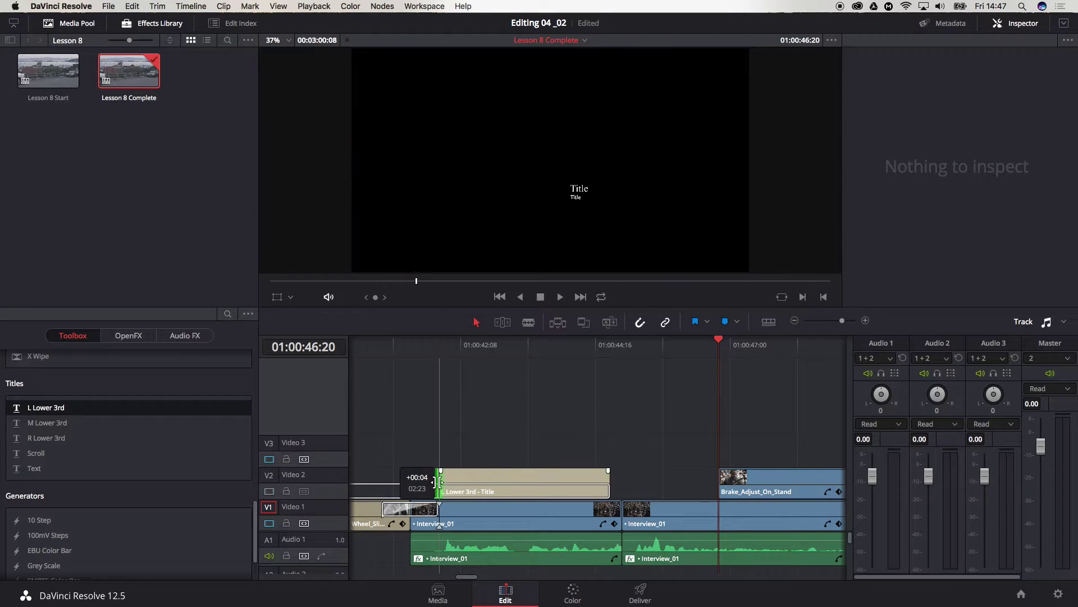
click(449, 353)
drag(441, 471, 450, 472)
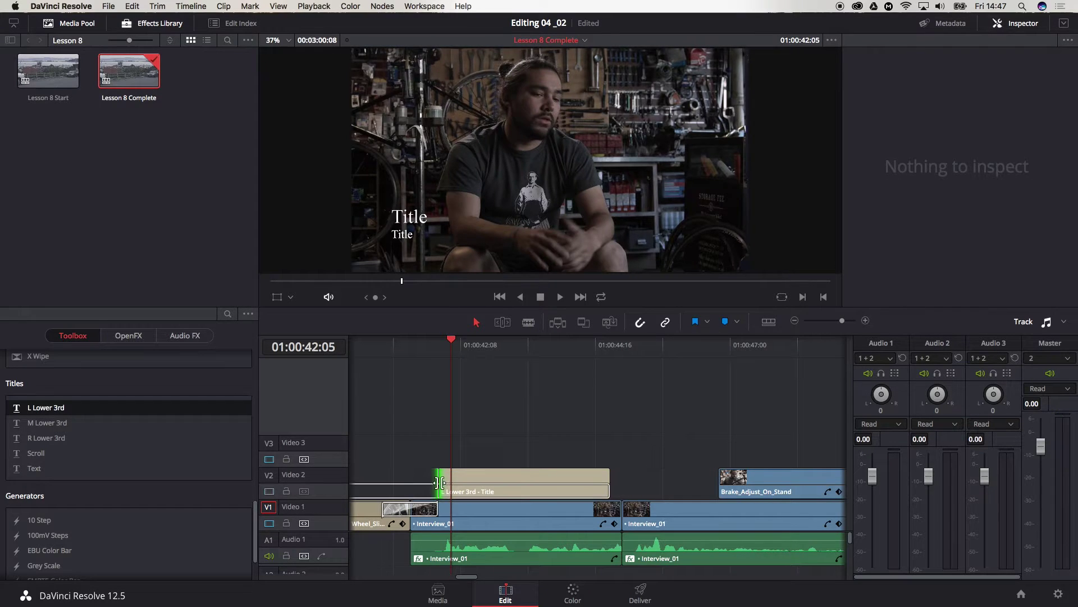
- Replace the title's first placeholder with the interviewee's name, set in Superclarendon
click(511, 478)
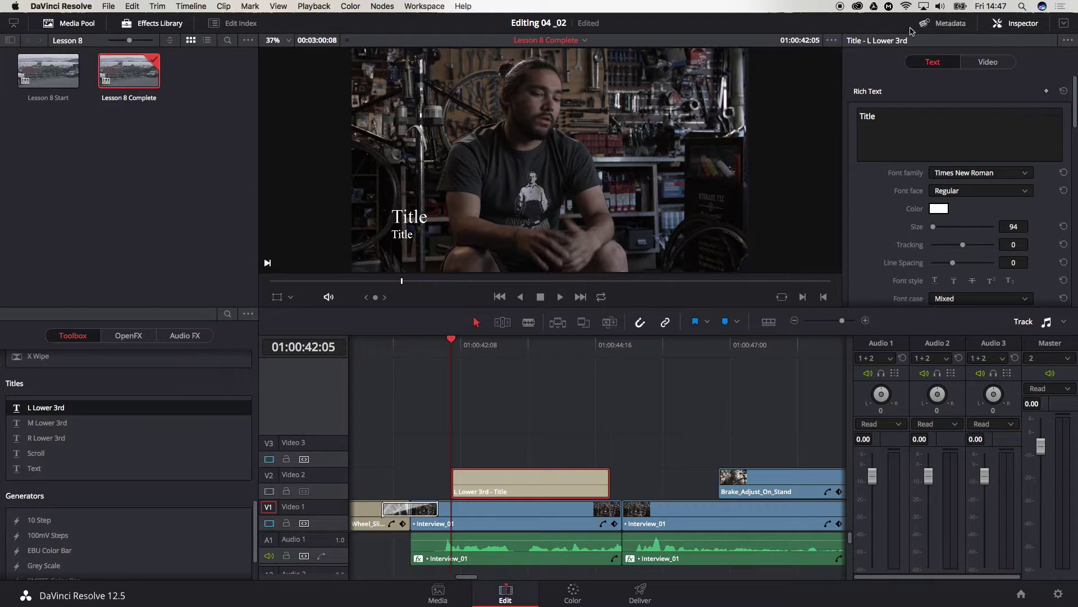
double_click(950, 118)
text(Sasha )
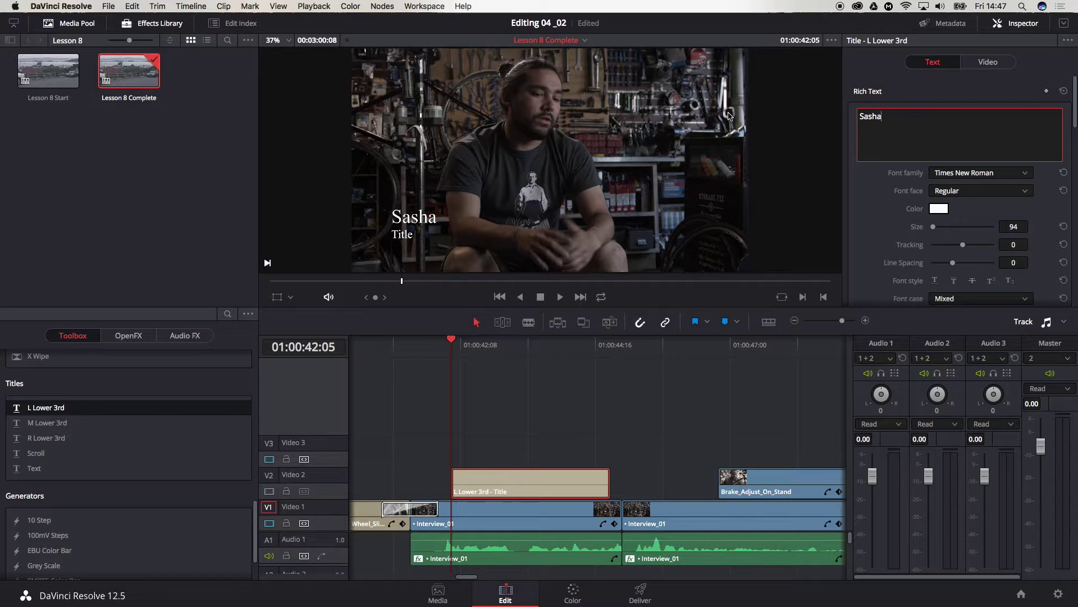
text(Barksy)
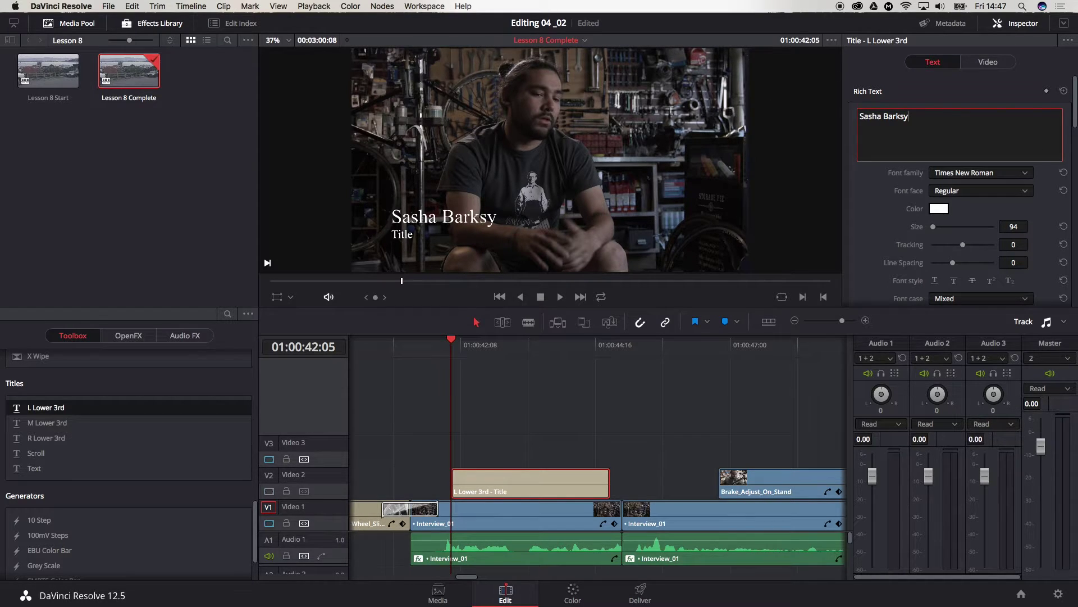
click(1021, 176)
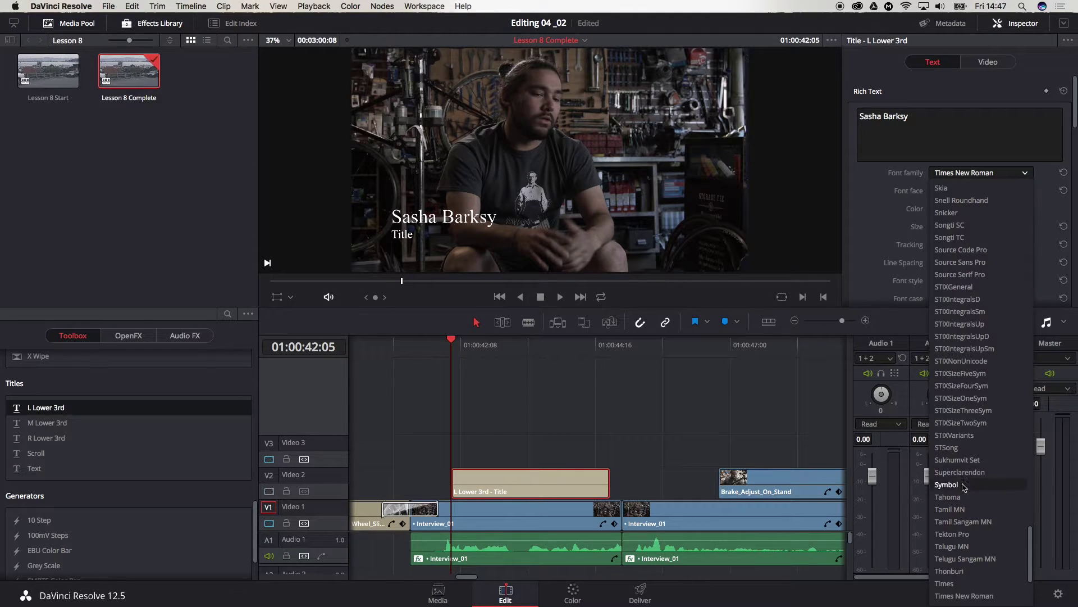
click(981, 475)
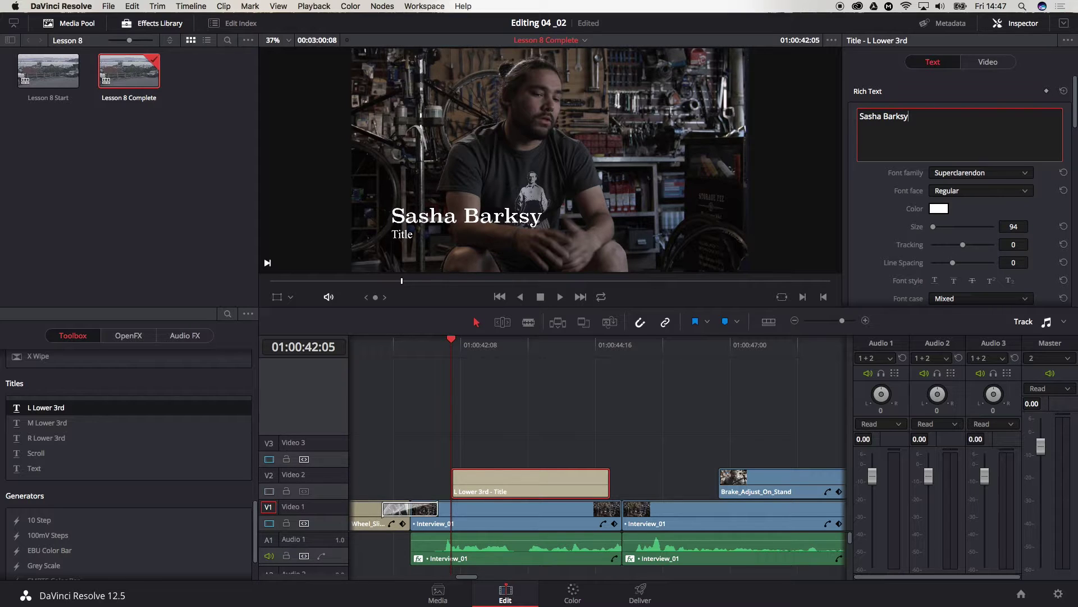
- Replace the second line's placeholder with 'Owner Citizen Chain' and set it in Superclarendon
drag(1076, 90, 1075, 164)
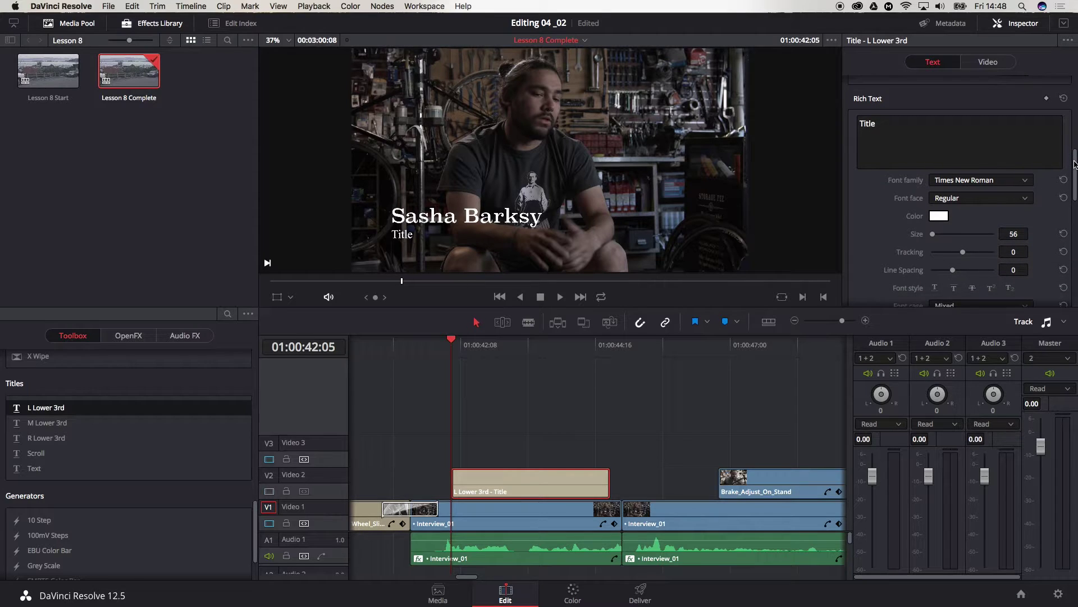
double_click(883, 124)
text(Owner Ci)
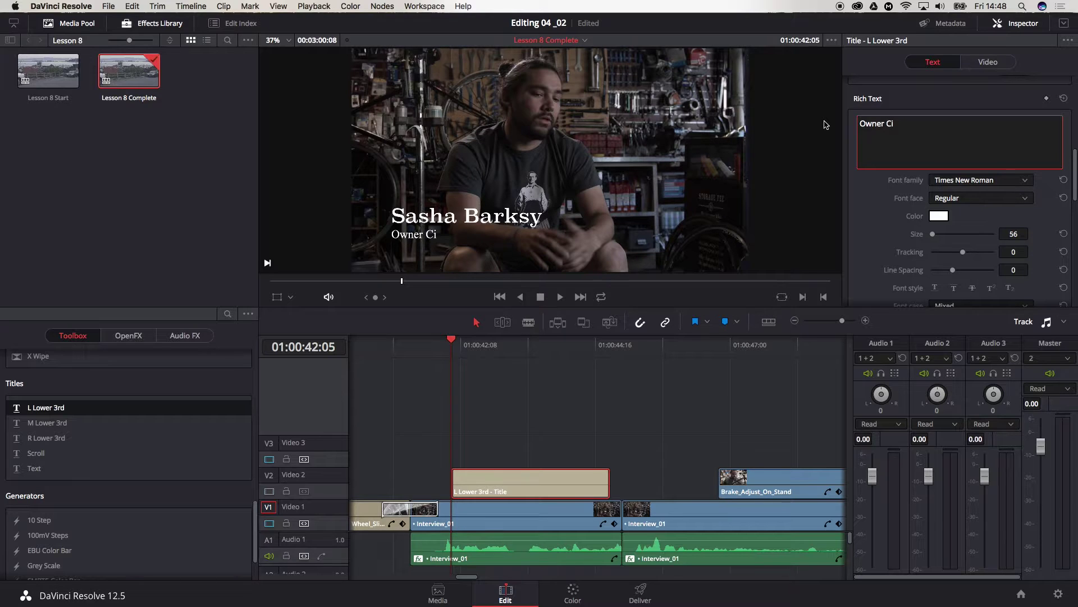
text(tizen Chain)
click(1026, 203)
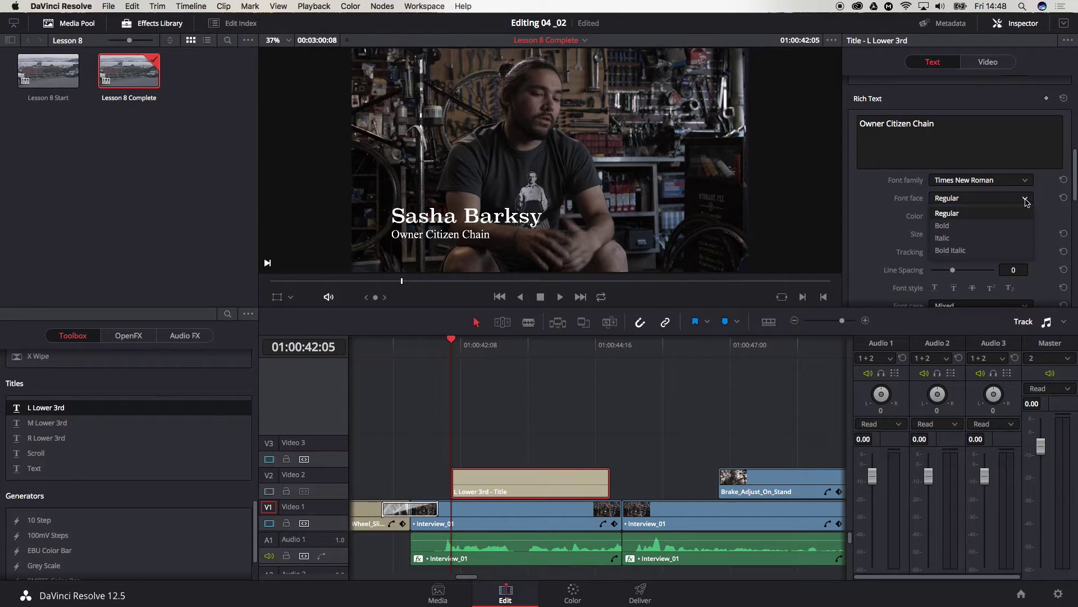
click(1026, 180)
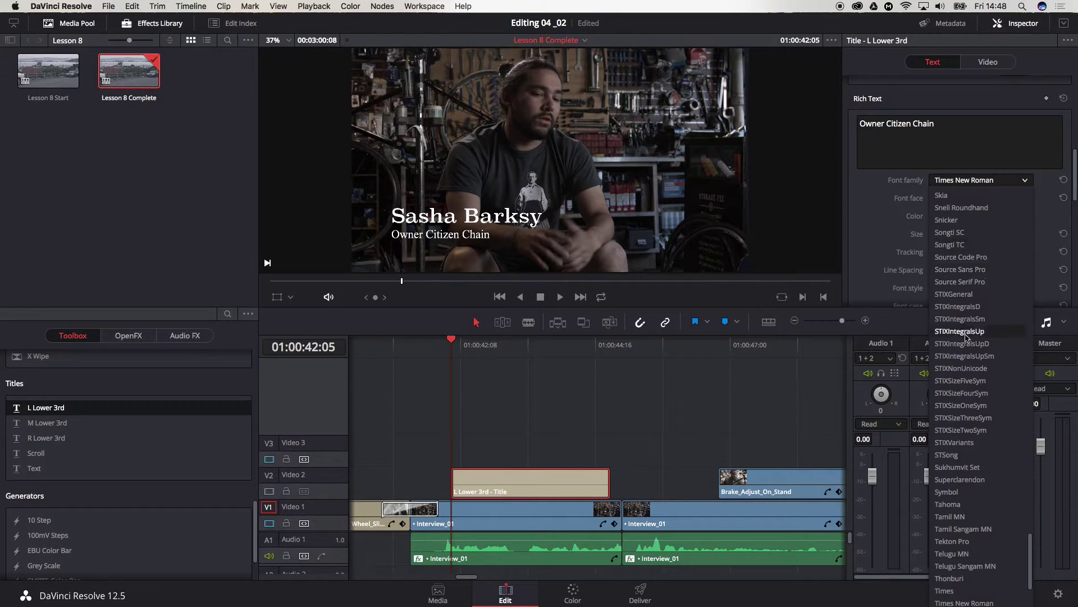
click(992, 479)
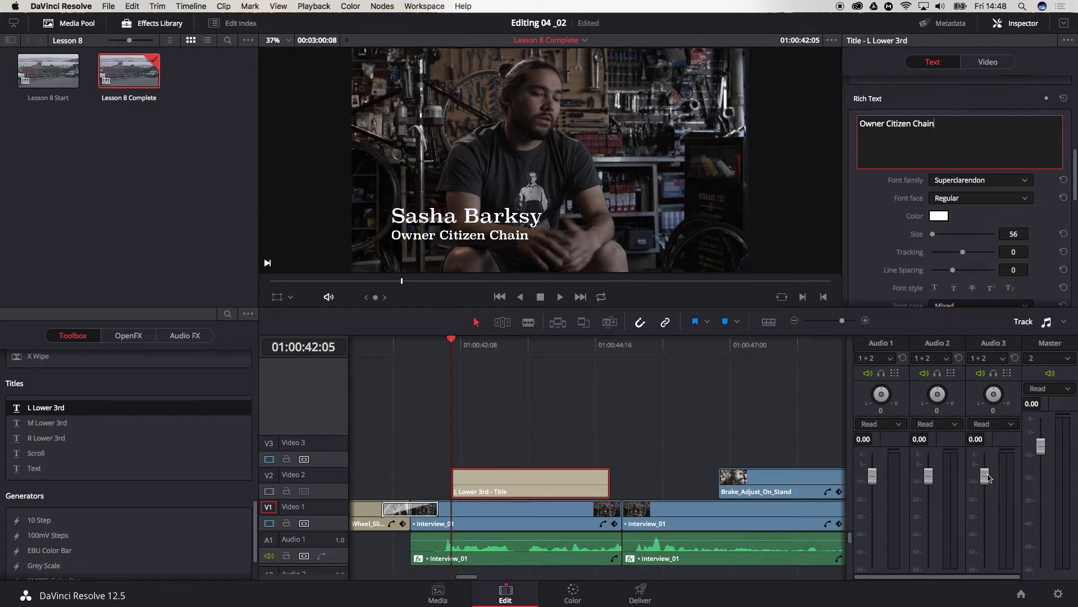
click(887, 239)
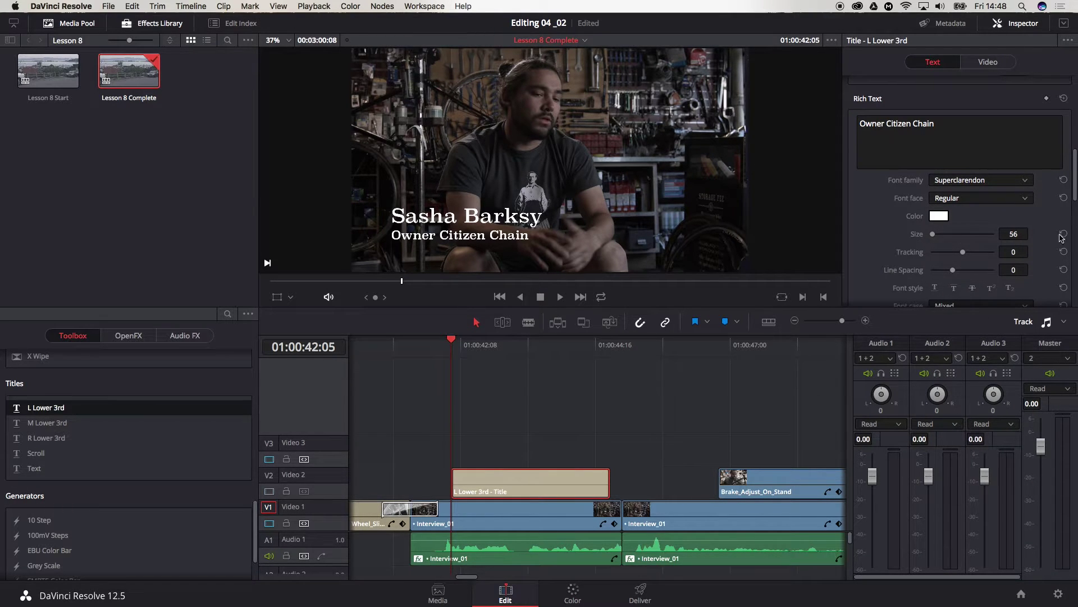
- Enable a dark background box behind the title, with Height about 0.203 and its center nudged slightly
drag(1075, 178, 1073, 247)
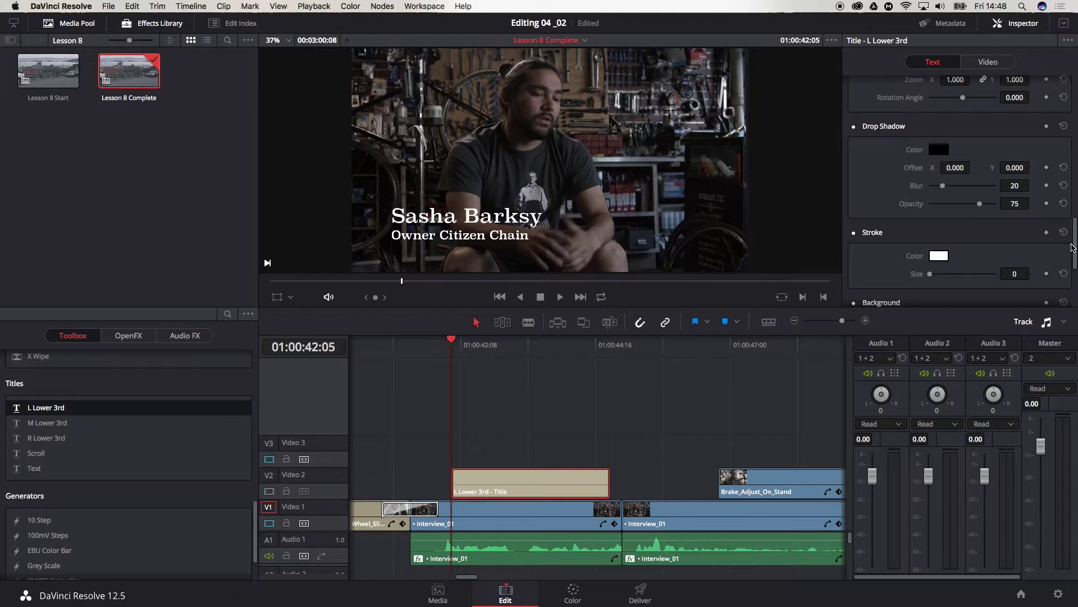
drag(1075, 245, 1075, 291)
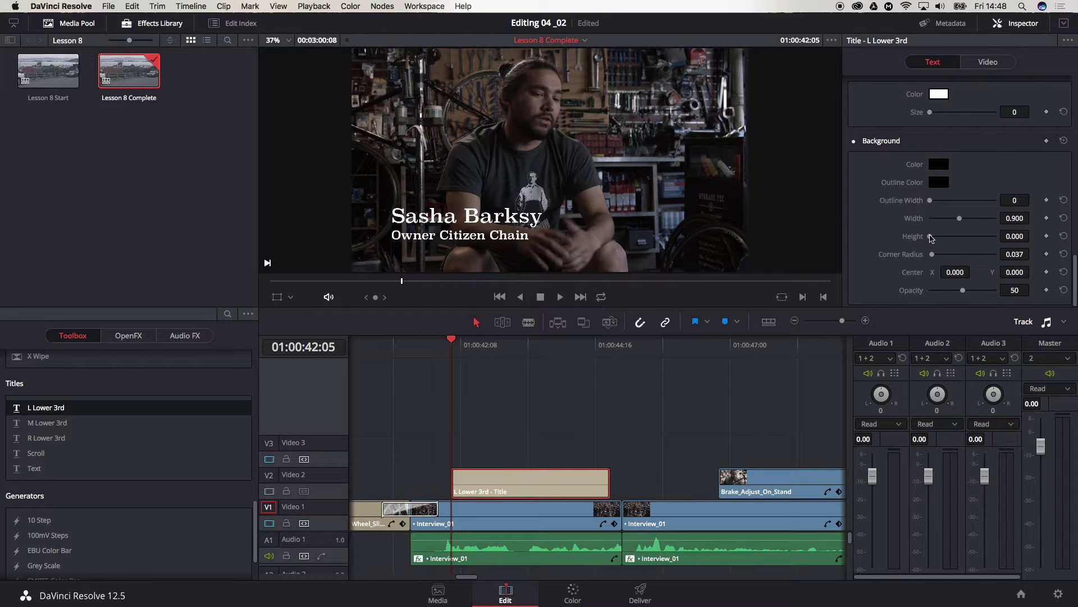
drag(931, 236, 938, 236)
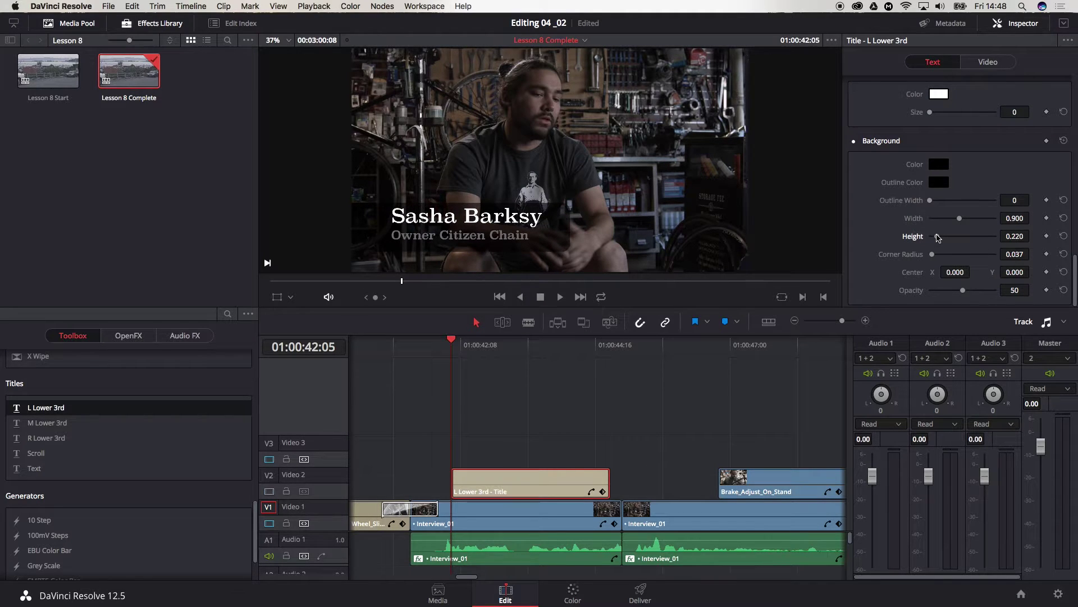
drag(938, 238, 944, 273)
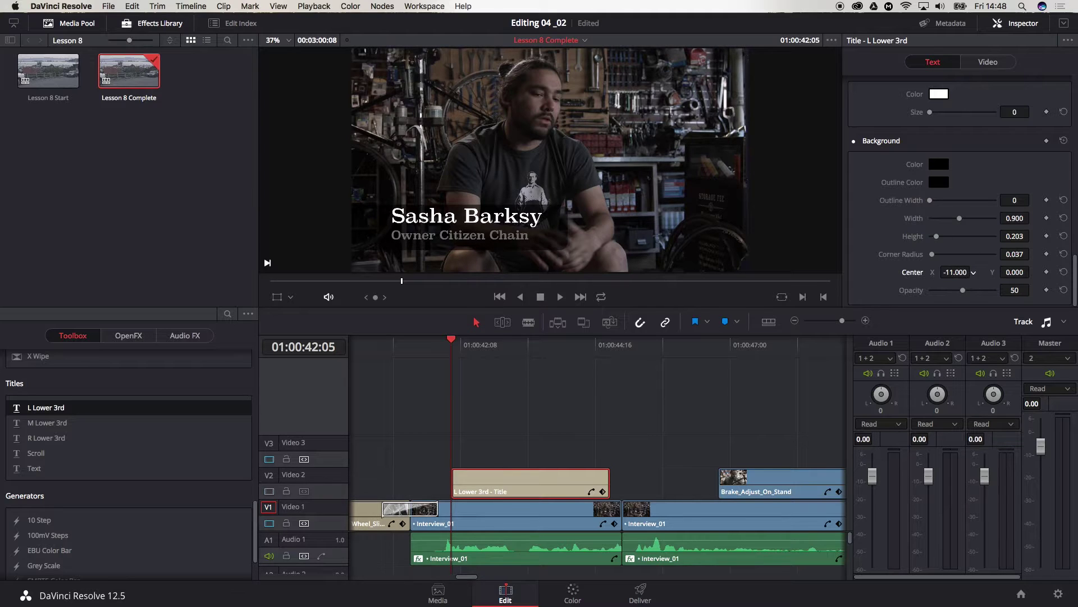
drag(1010, 272, 1032, 270)
click(614, 418)
click(554, 480)
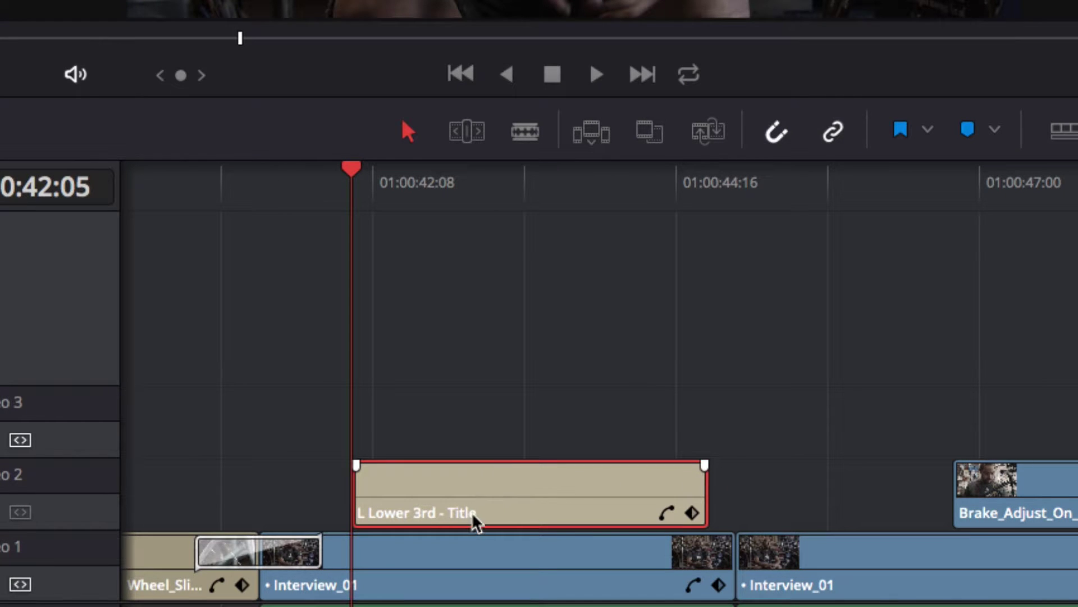
- Add a short fade-in and a fade-out to the title clip, then play it back
drag(357, 465, 395, 466)
drag(705, 466, 673, 466)
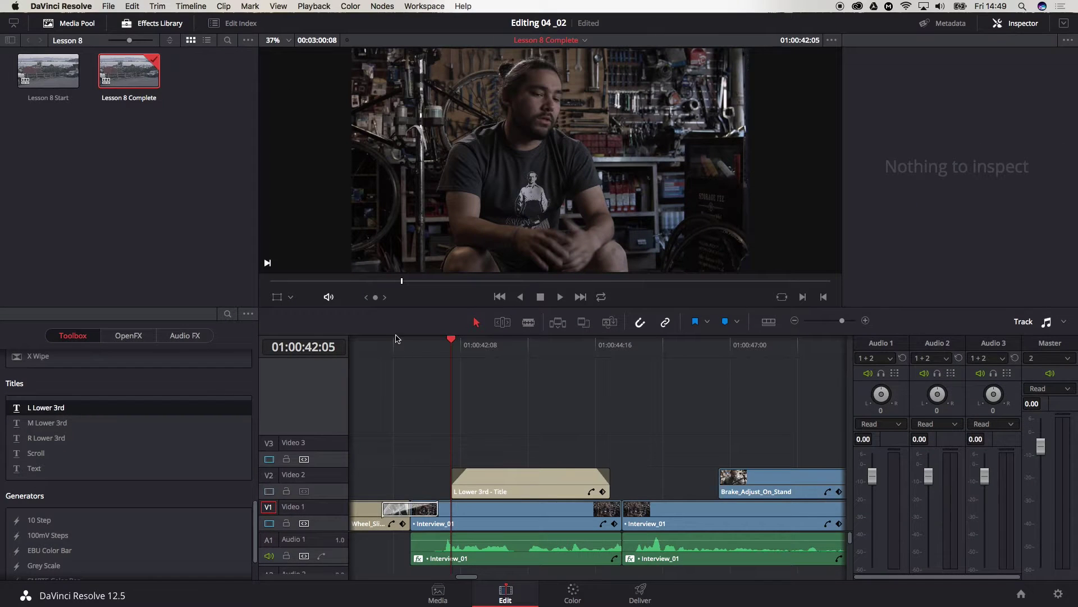
drag(453, 345, 445, 341)
key(space)
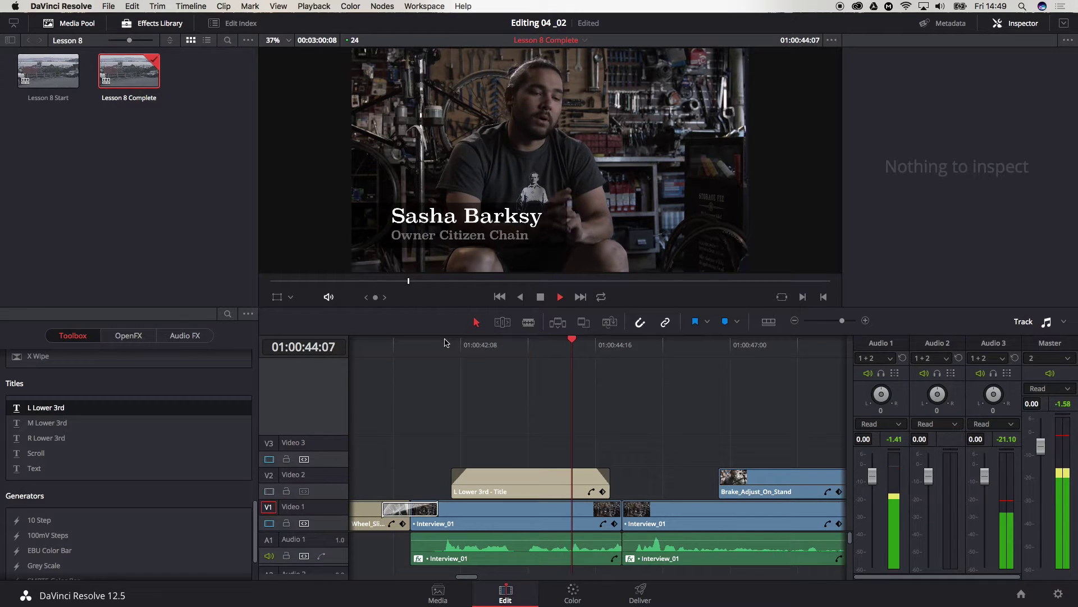
key(space)
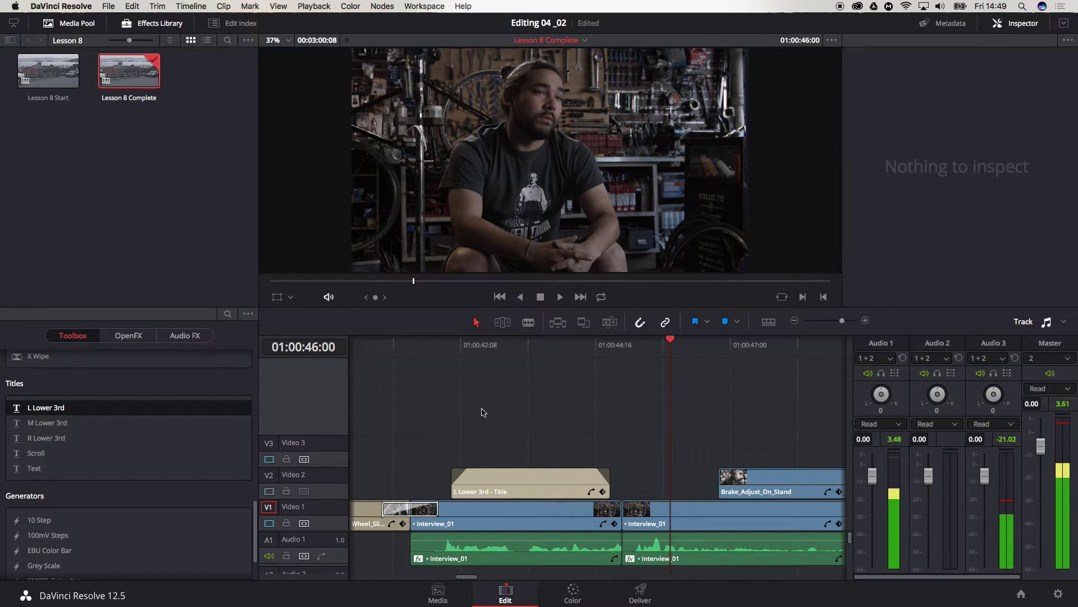
- Lengthen the title's fade-out and replay the title to check both fades
click(529, 477)
drag(594, 471, 581, 472)
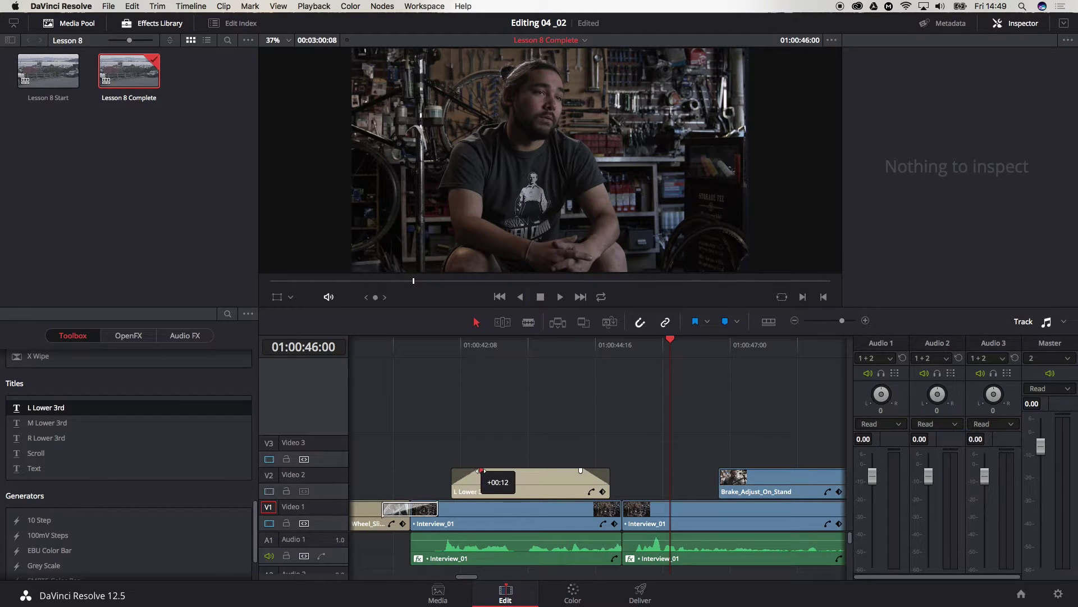
click(413, 349)
key(space)
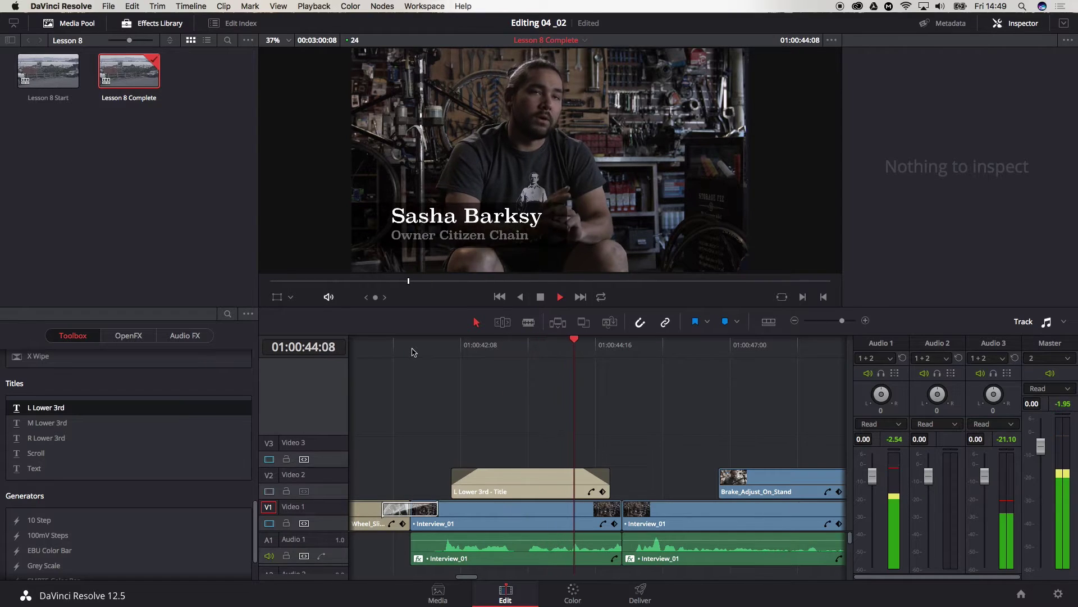
key(space)
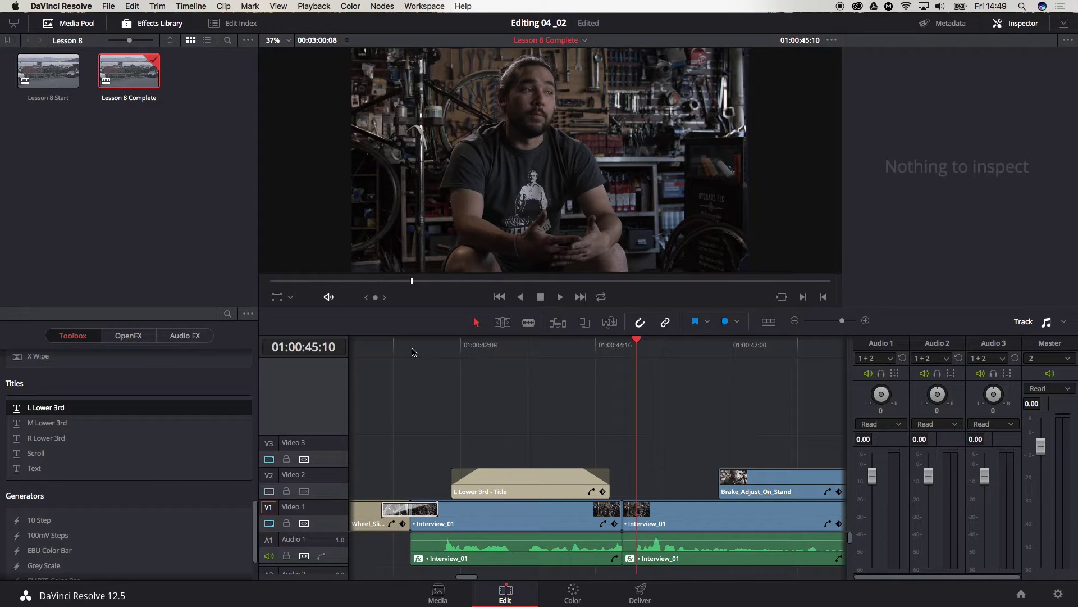
click(531, 346)
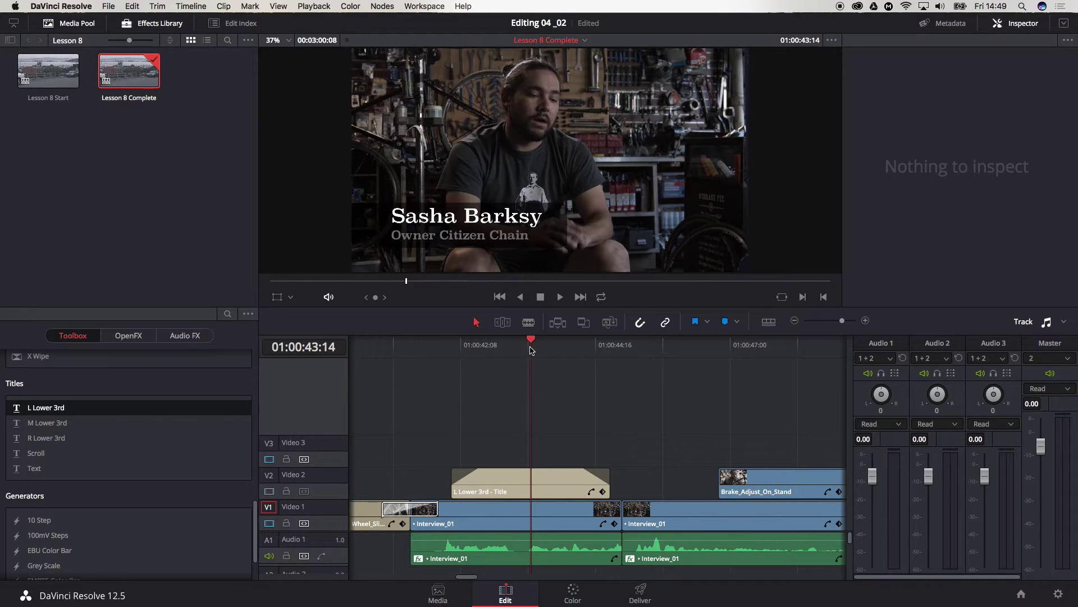
- Show the title clip's Video settings: zoom 1.000, position 0.000, opacity 100.00
click(541, 481)
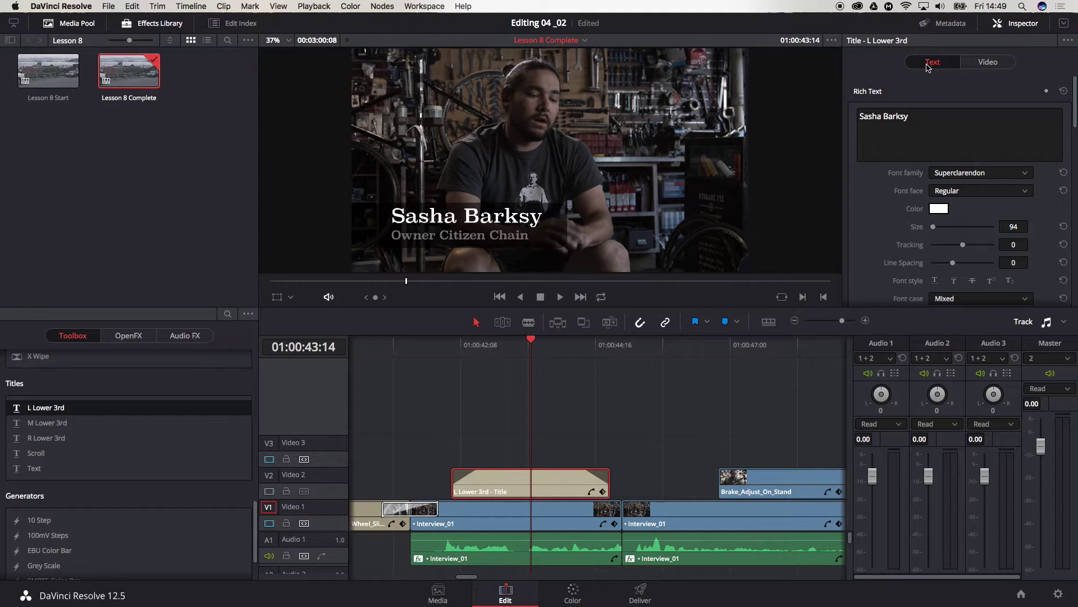
click(988, 63)
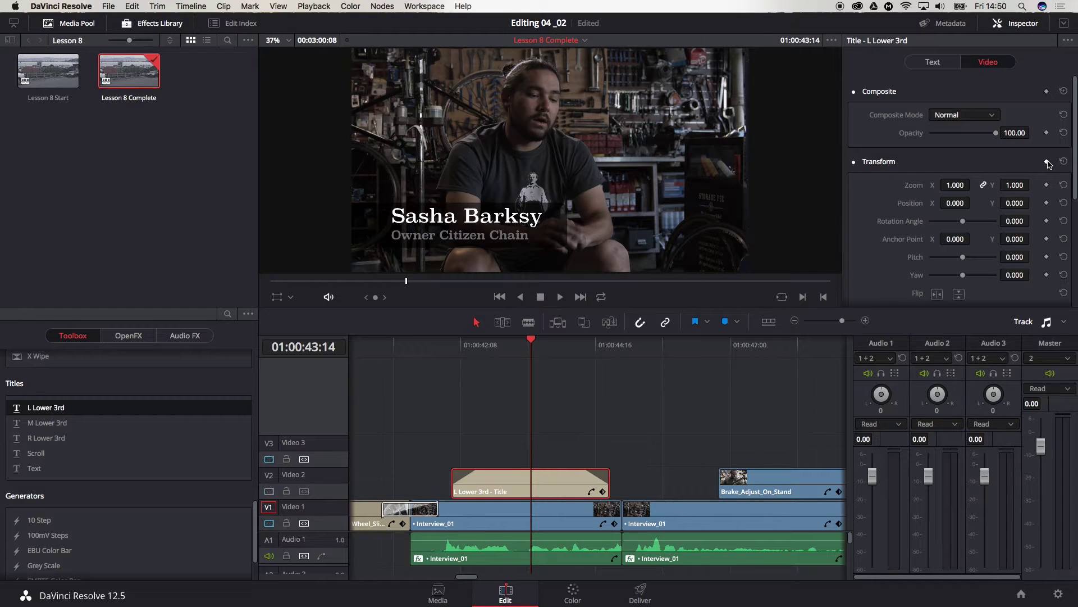
scroll(1076, 158, down, 5)
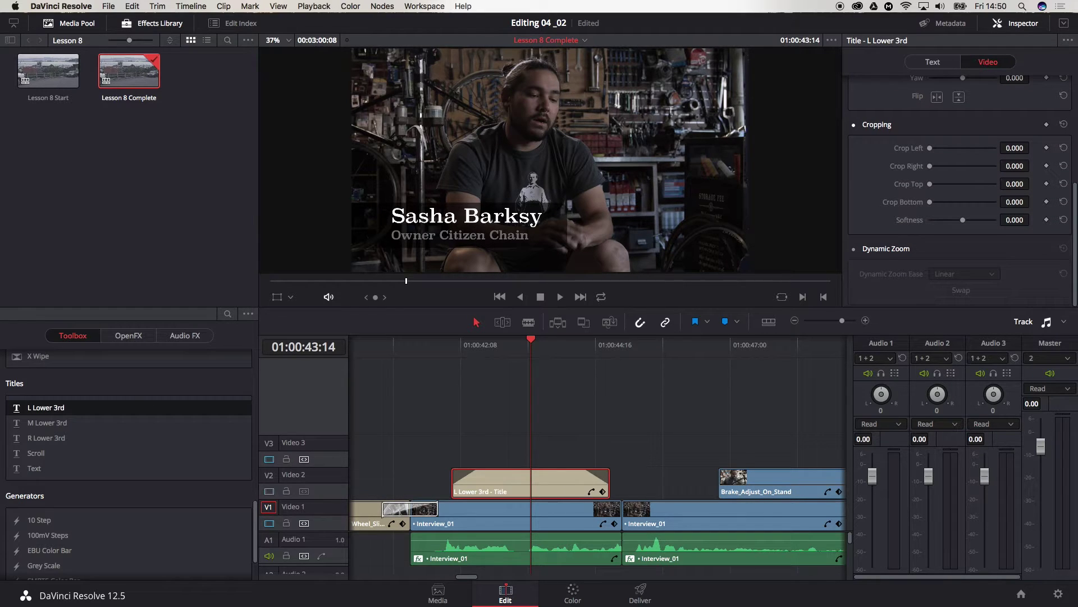
scroll(960, 191, up, 4)
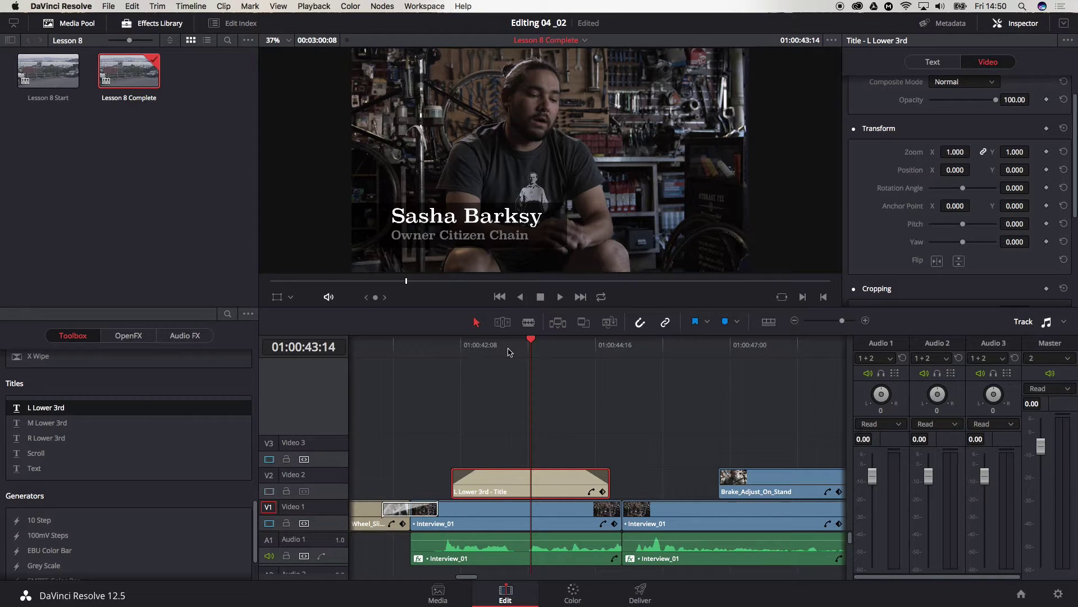
- Keyframe the title's resting position, then slide it off-screen left on an earlier frame
drag(531, 344, 486, 354)
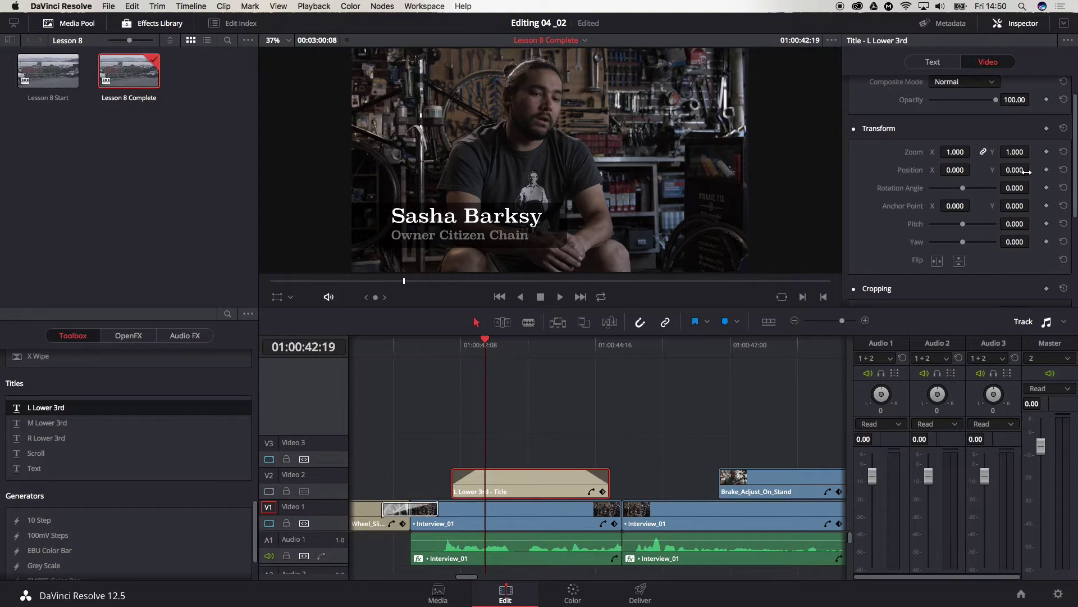
click(1047, 169)
drag(484, 340, 466, 342)
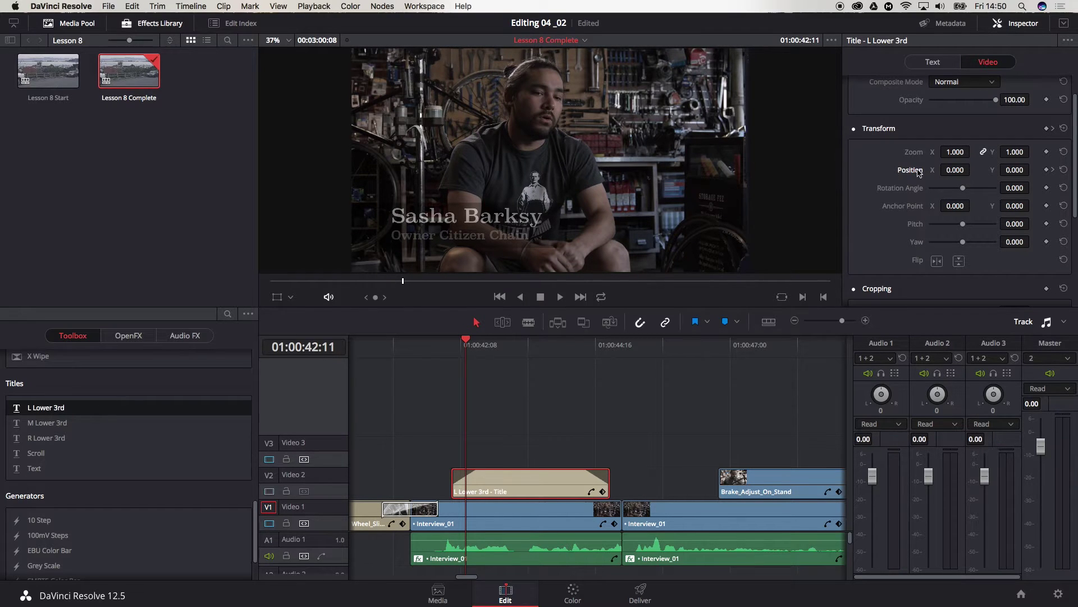
drag(955, 170, 921, 170)
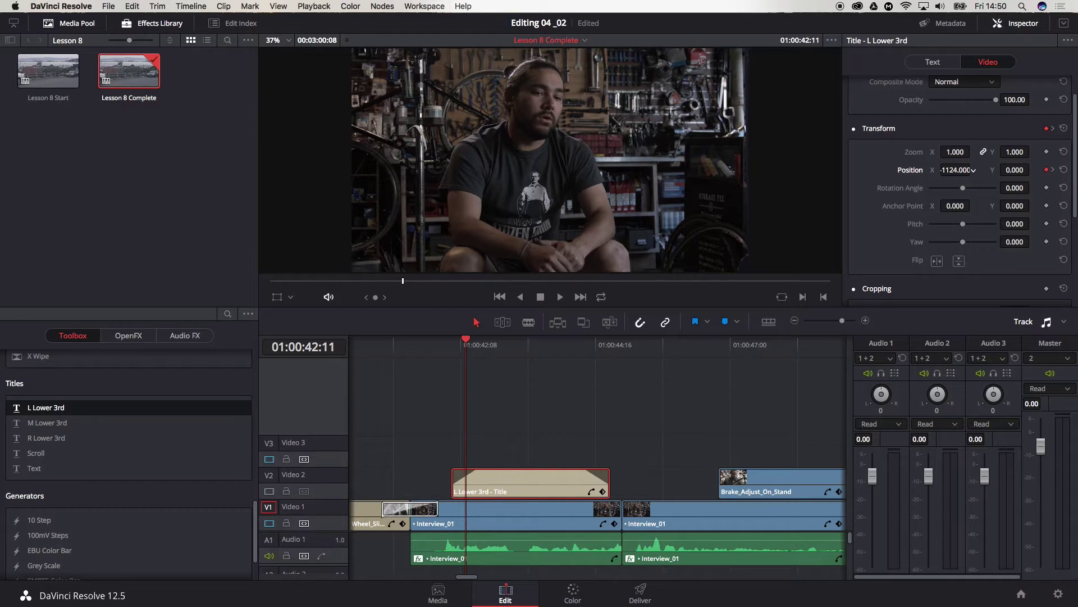
- Keyframe the position near the title's end, set Position X to -160 at its last frame, and scrub to preview
mouse_move(465, 341)
mouse_down()
mouse_move(439, 342)
mouse_move(583, 349)
mouse_up()
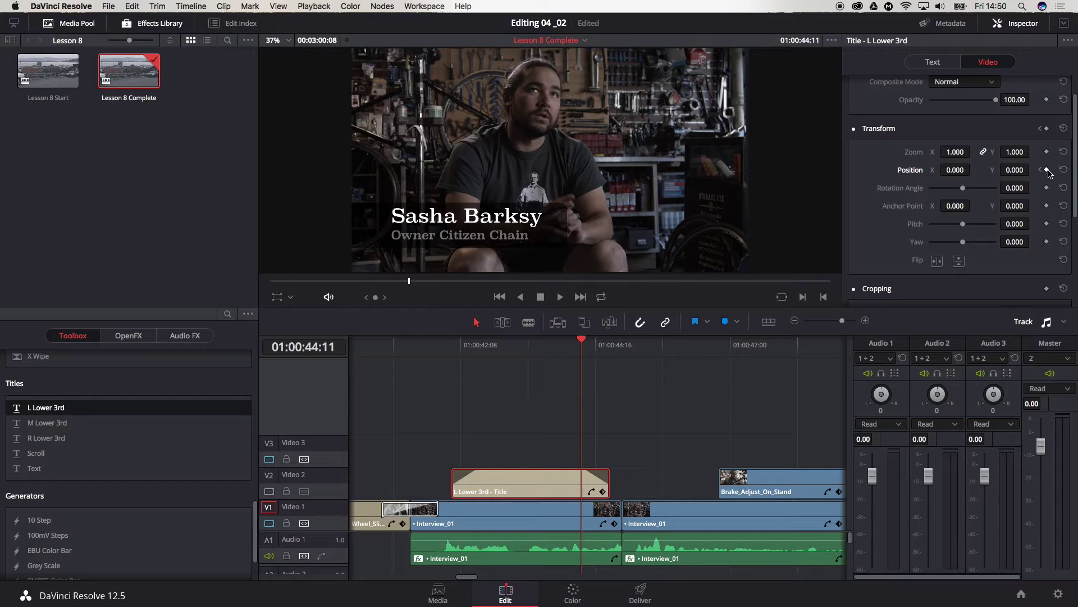
click(1047, 170)
mouse_move(579, 482)
drag(582, 340, 603, 339)
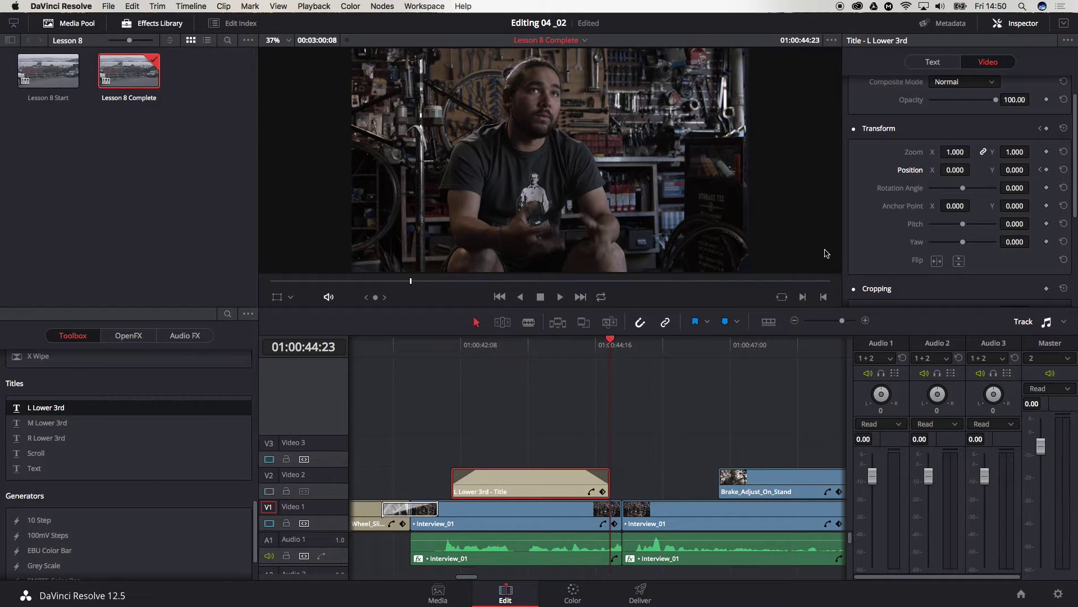
click(955, 169)
text(-160)
key(Return)
mouse_move(610, 341)
mouse_down()
mouse_move(578, 341)
mouse_move(598, 343)
mouse_up()
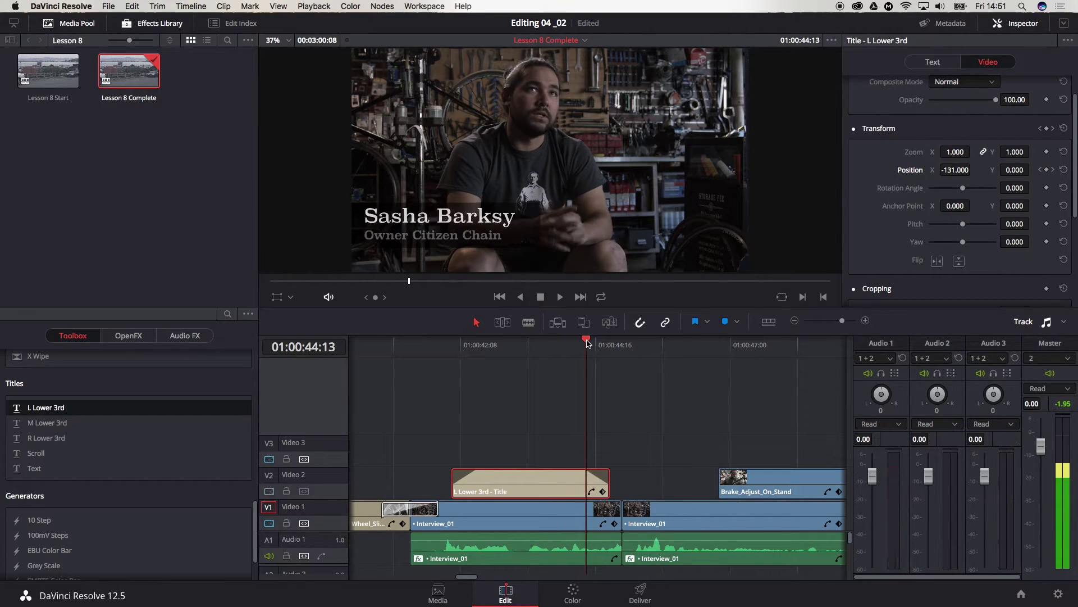
mouse_move(599, 342)
mouse_down()
mouse_move(669, 350)
mouse_move(431, 355)
mouse_move(596, 360)
mouse_up()
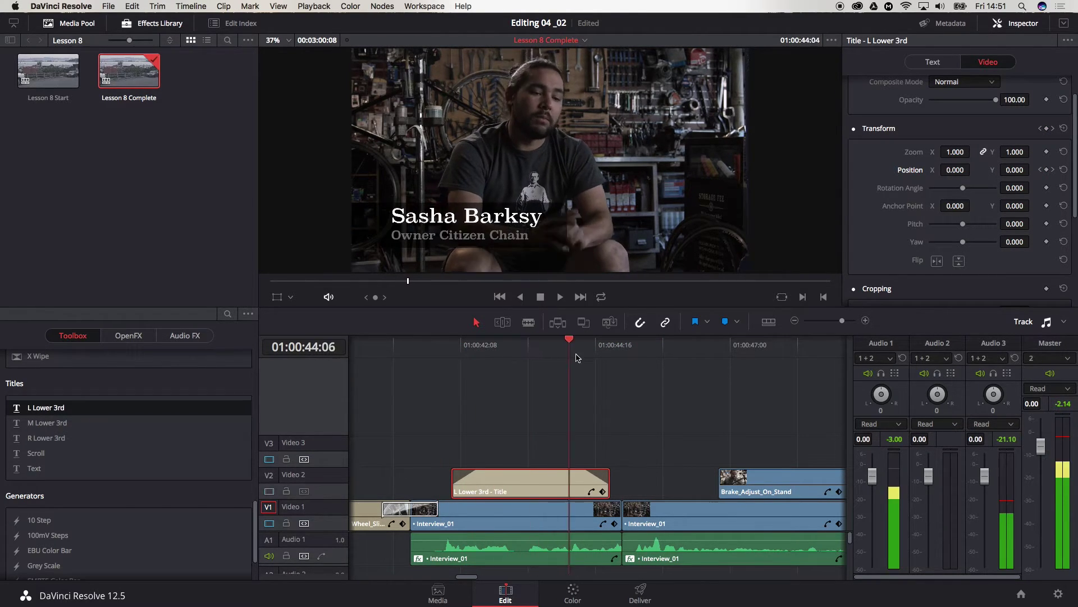
mouse_move(596, 359)
mouse_down()
mouse_move(474, 360)
mouse_move(634, 367)
mouse_up()
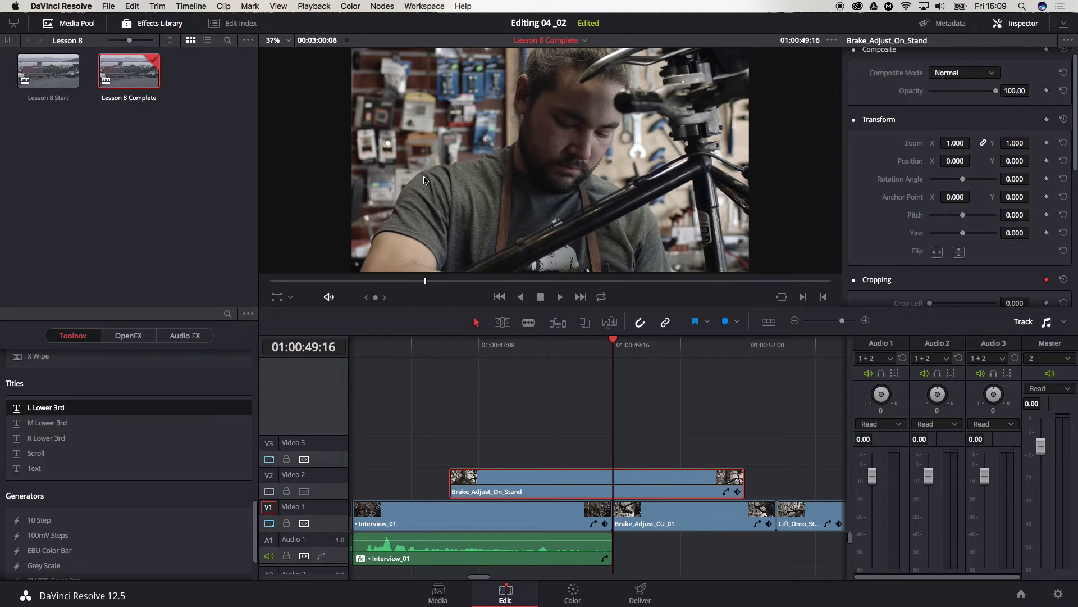
- Set starting Position and Crop Right keyframes on Brake_Adjust_On_Stand at 01:00:49:16
click(269, 491)
click(269, 492)
click(1047, 161)
drag(1077, 152, 1075, 208)
click(1048, 201)
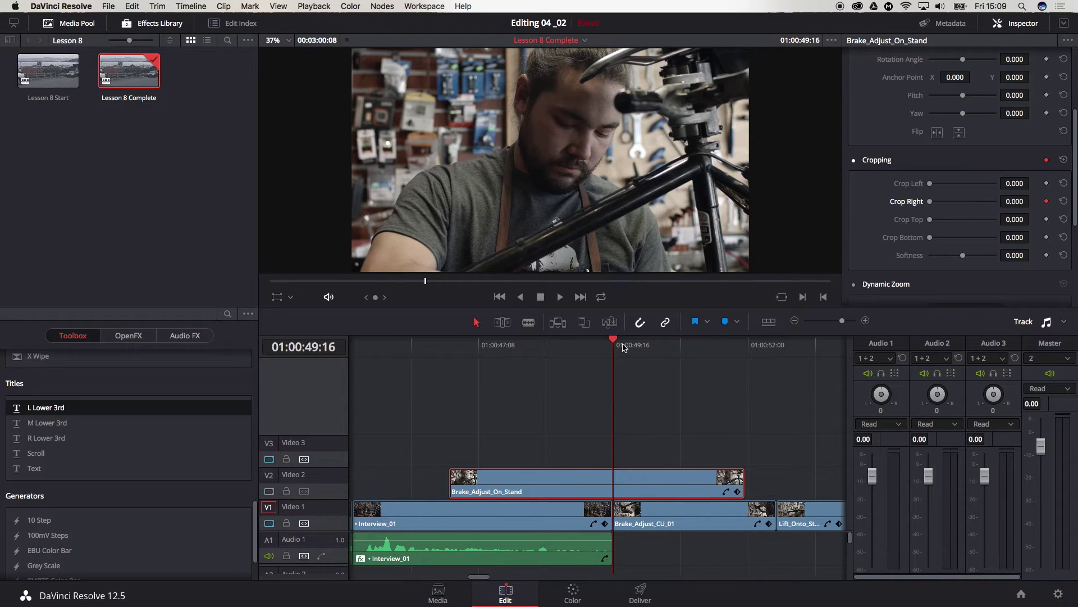
- At 01:00:50:02, set Crop Right to 553.2 and Position X to -322
drag(613, 341, 638, 342)
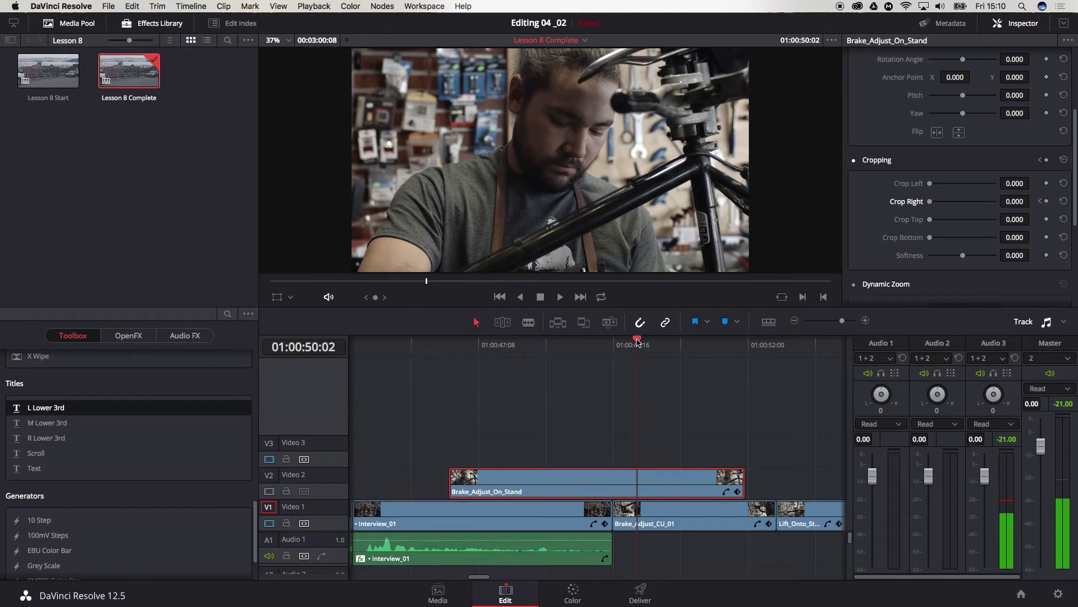
drag(929, 202, 949, 207)
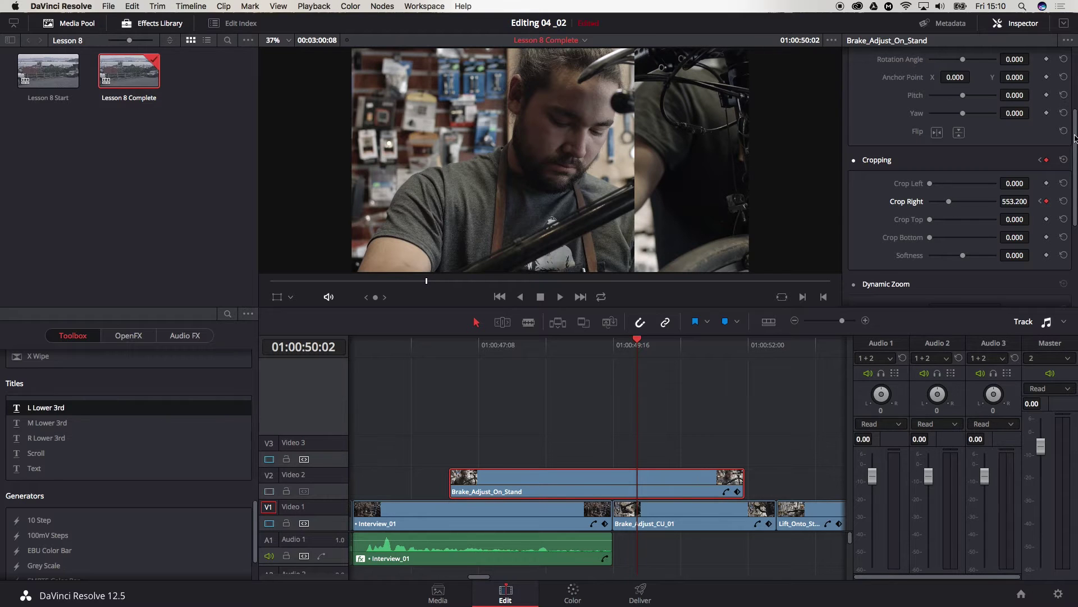
drag(1075, 139, 1075, 95)
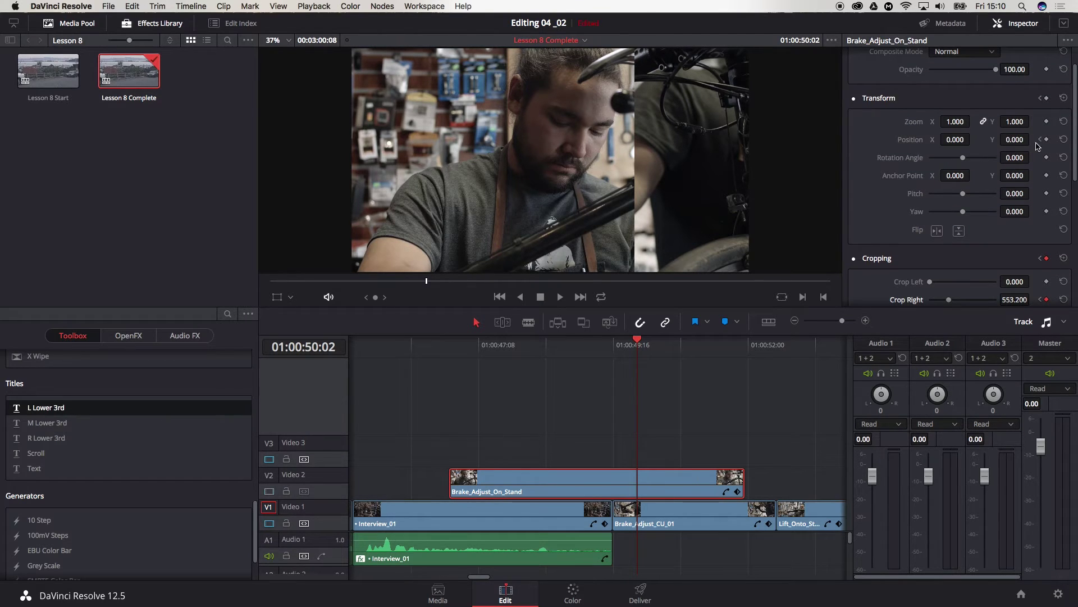
drag(955, 139, 985, 139)
text(-322.000)
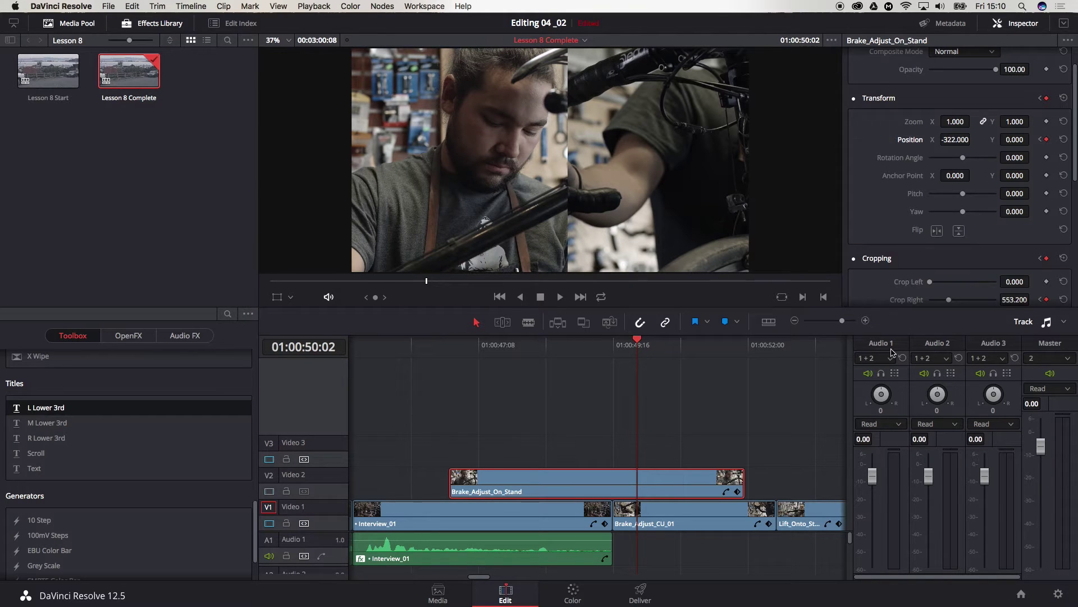
click(710, 514)
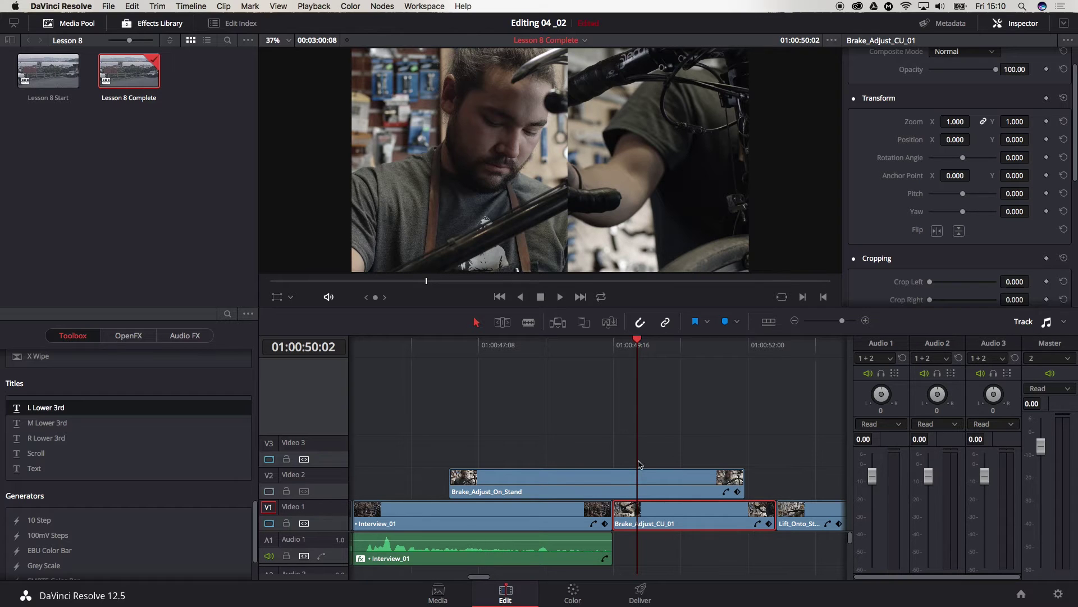
- Keyframe Brake_Adjust_CU_01's position at 01:00:49:16 and slide it to X 620 at 01:00:50:02
drag(636, 343, 623, 344)
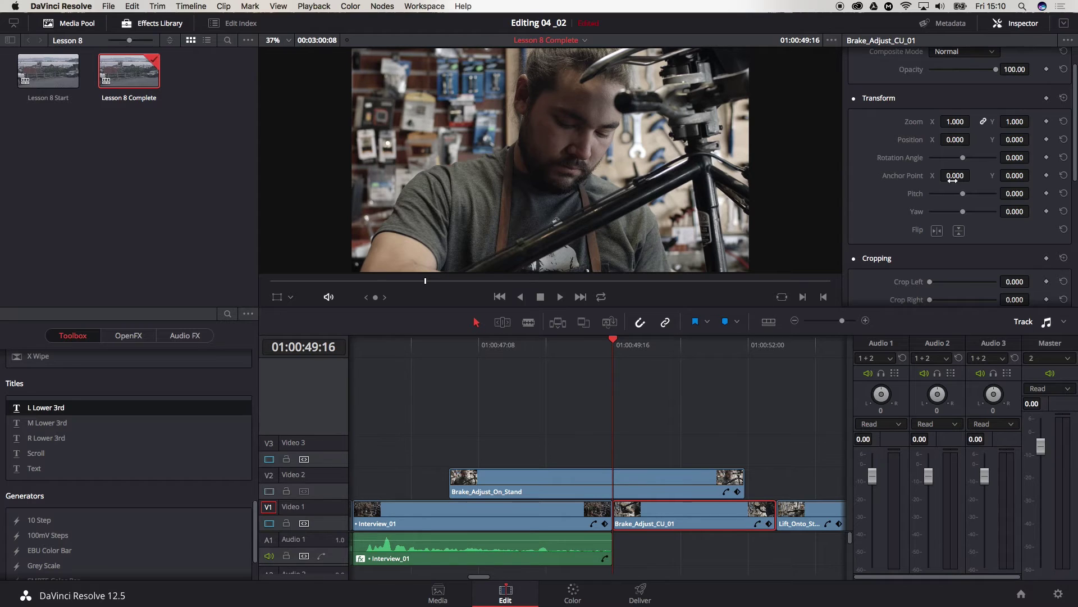
click(1047, 139)
drag(615, 343, 638, 341)
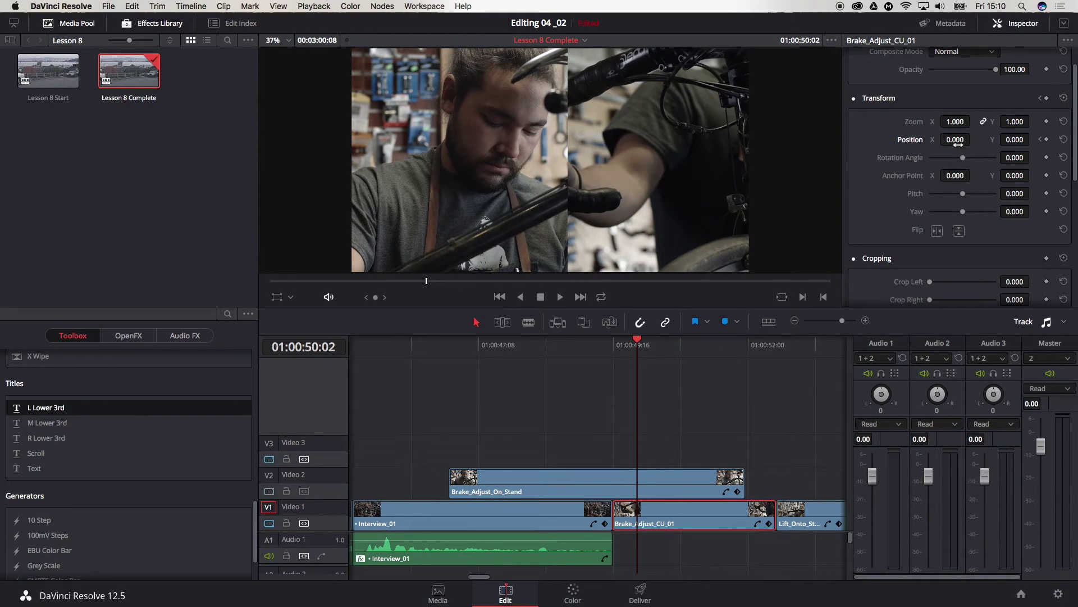
drag(955, 139, 974, 139)
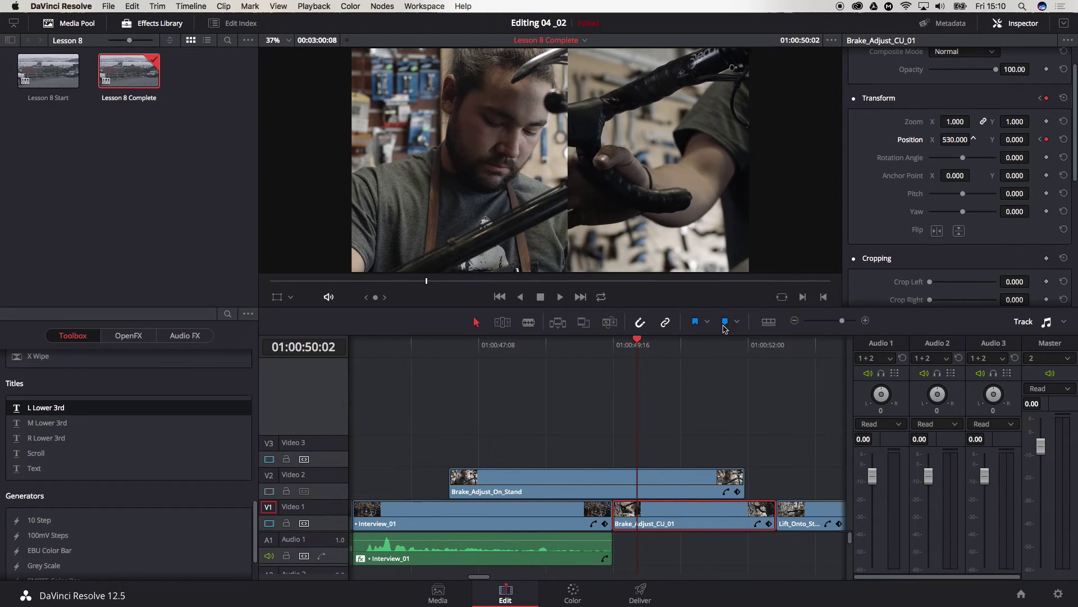
drag(778, 334, 766, 332)
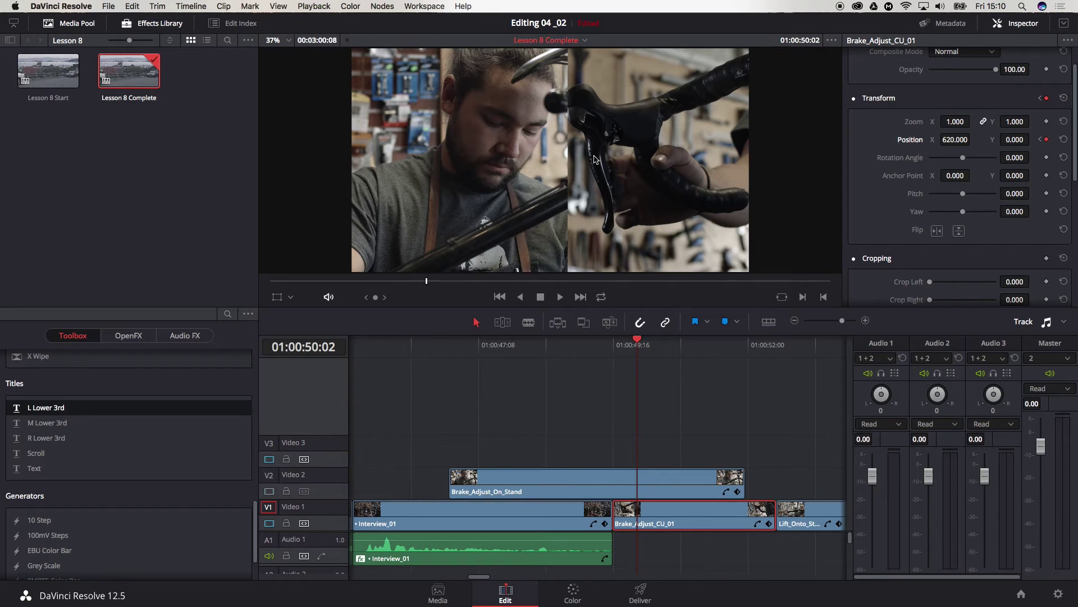
click(635, 344)
mouse_move(635, 344)
mouse_down()
mouse_move(611, 343)
mouse_move(645, 347)
mouse_up()
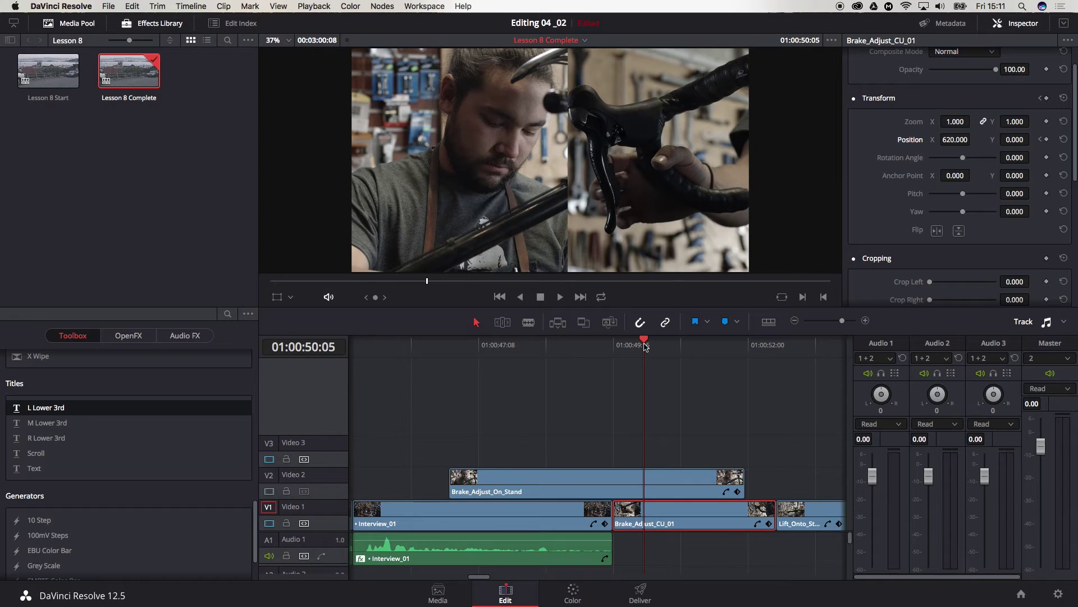
- In the Crop Right curve, ease into the ending keyframe and raise it to 578.8
click(726, 493)
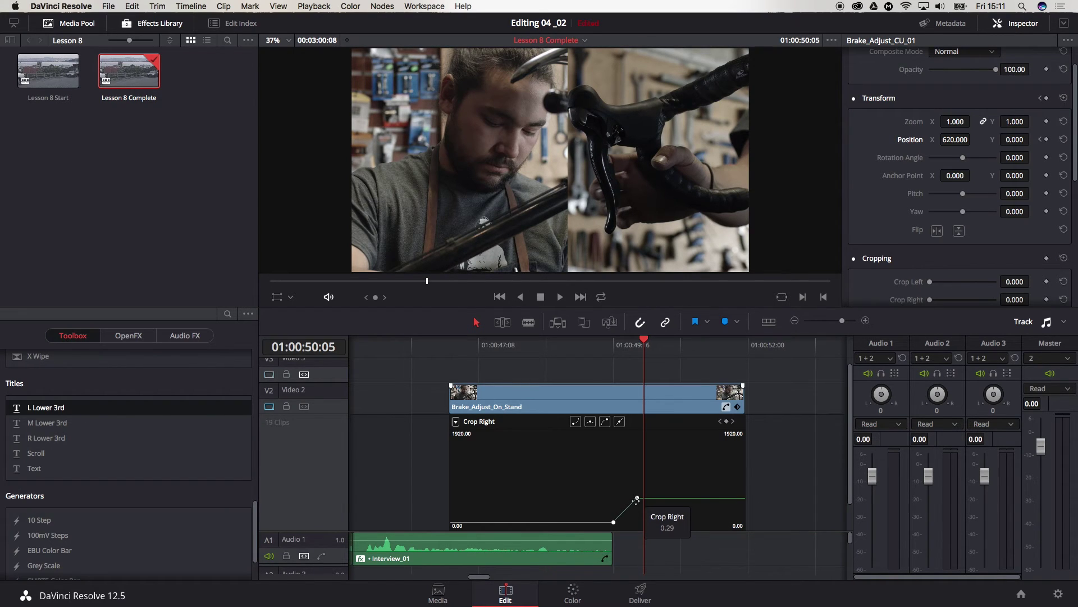
drag(637, 497, 644, 500)
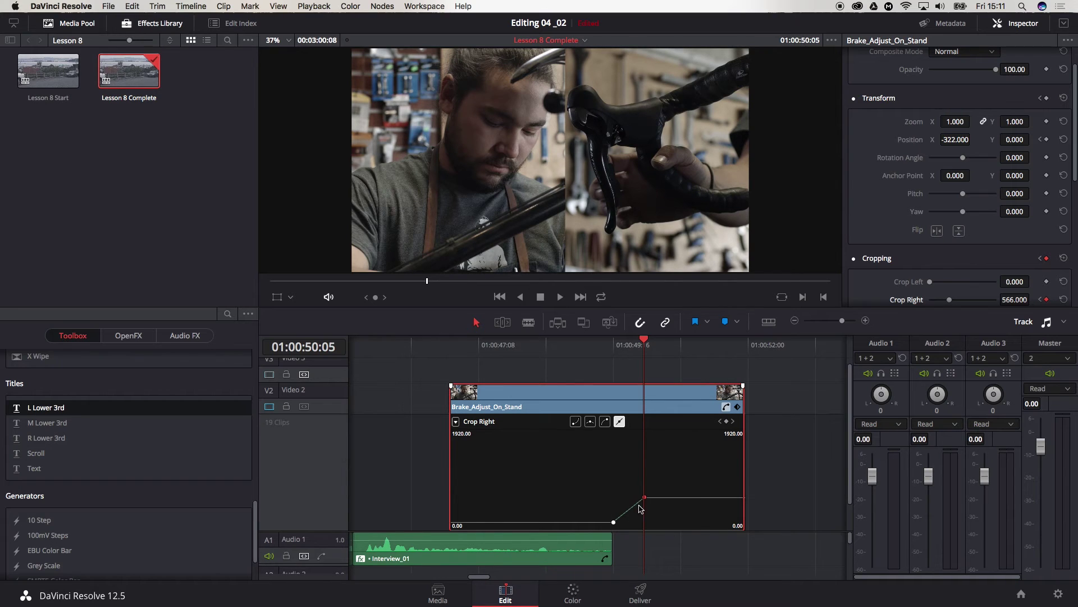
mouse_move(615, 522)
drag(615, 522, 616, 525)
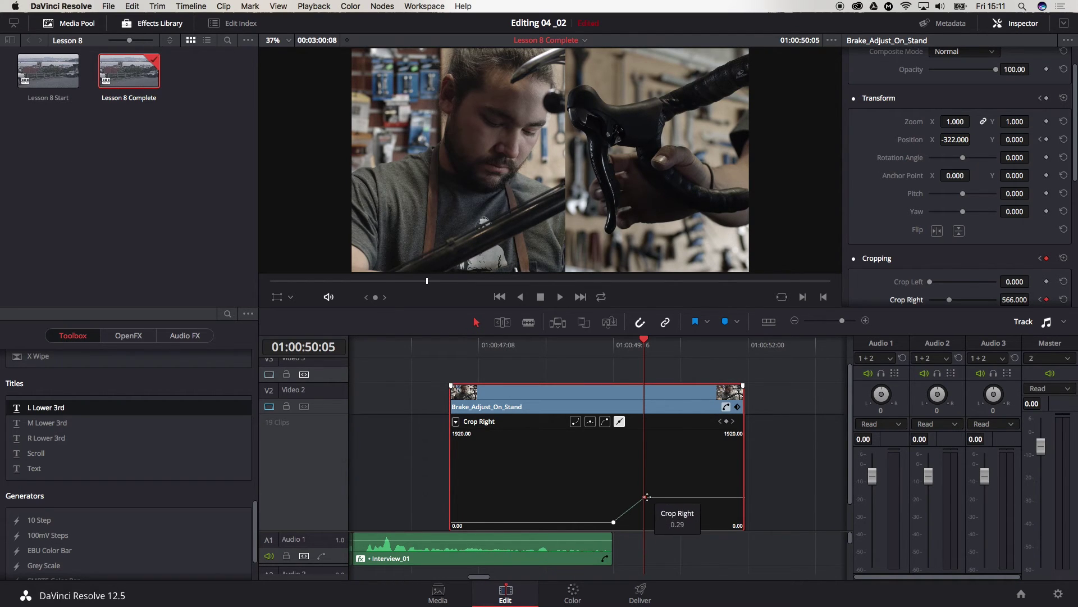
mouse_move(642, 497)
click(605, 423)
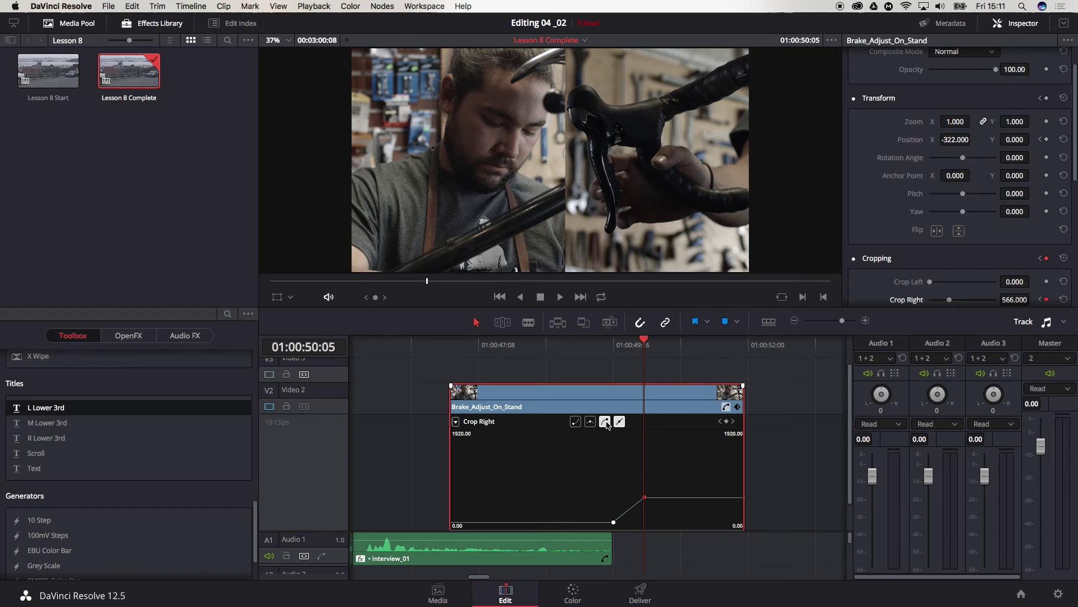
mouse_move(637, 499)
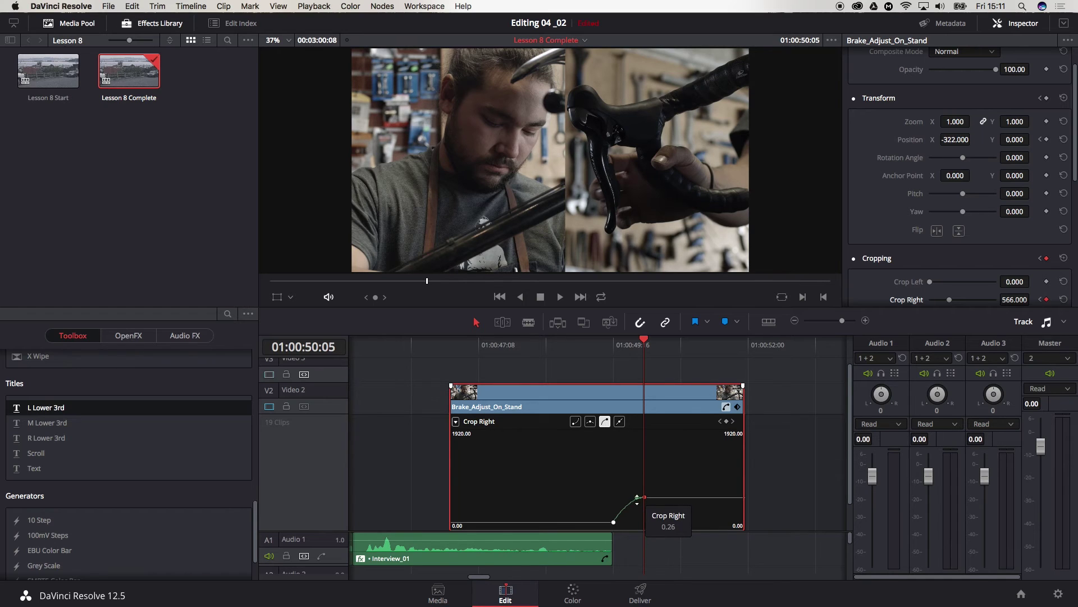
drag(637, 497, 638, 495)
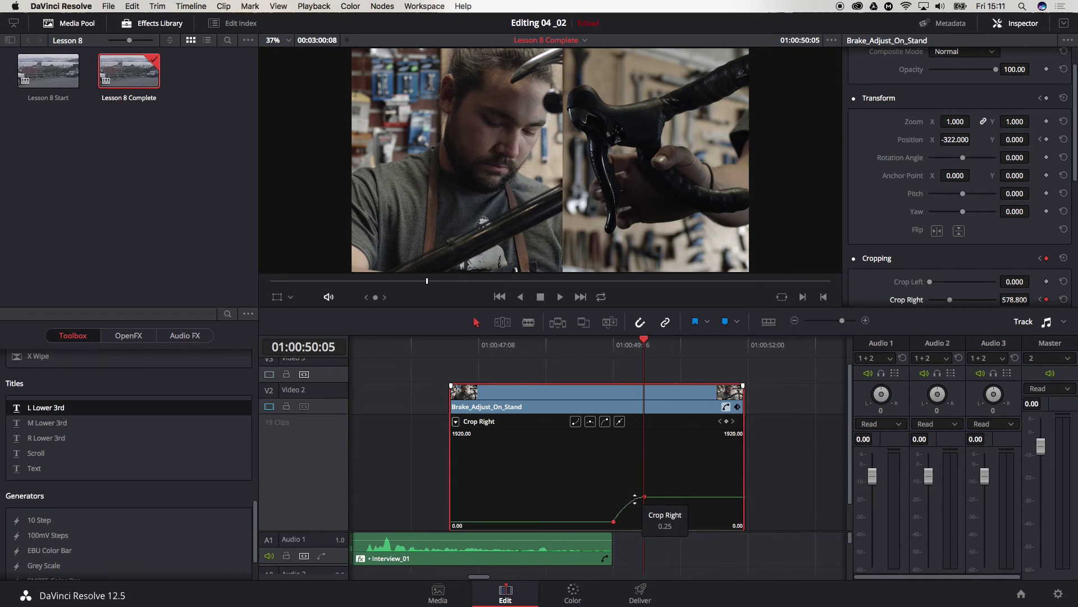
- Ease out of the starting Crop Right keyframe and play back the split animation
click(613, 521)
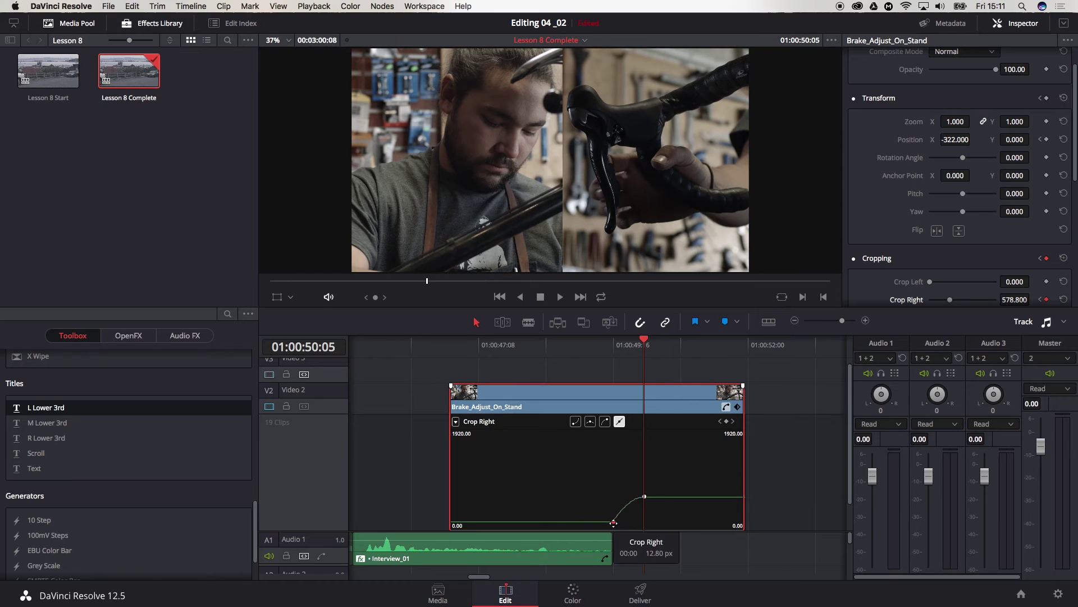
click(576, 422)
mouse_move(617, 520)
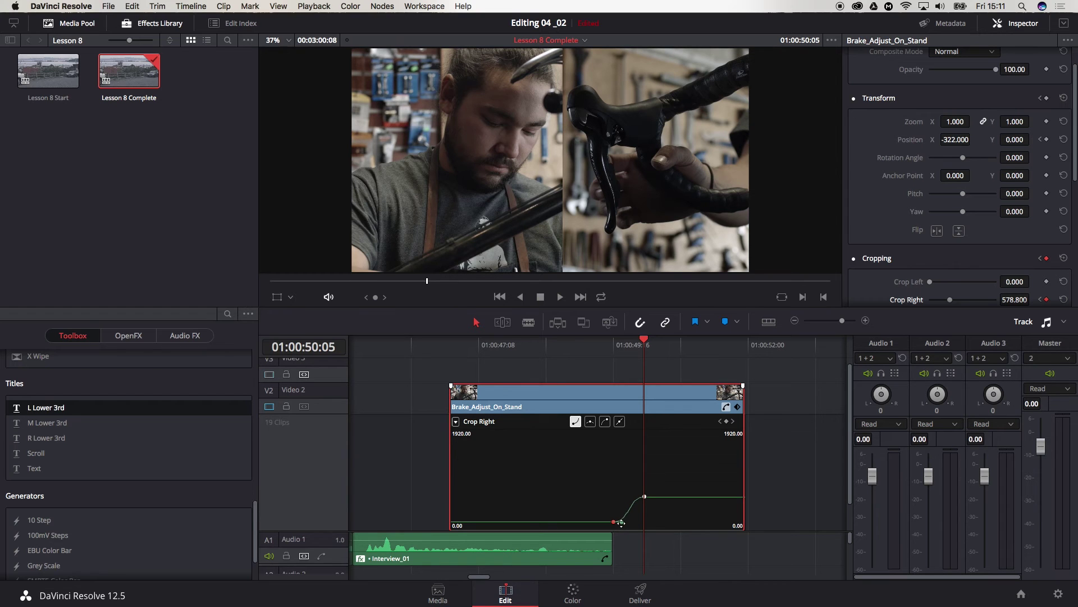
drag(644, 344, 595, 349)
key(space)
click(563, 504)
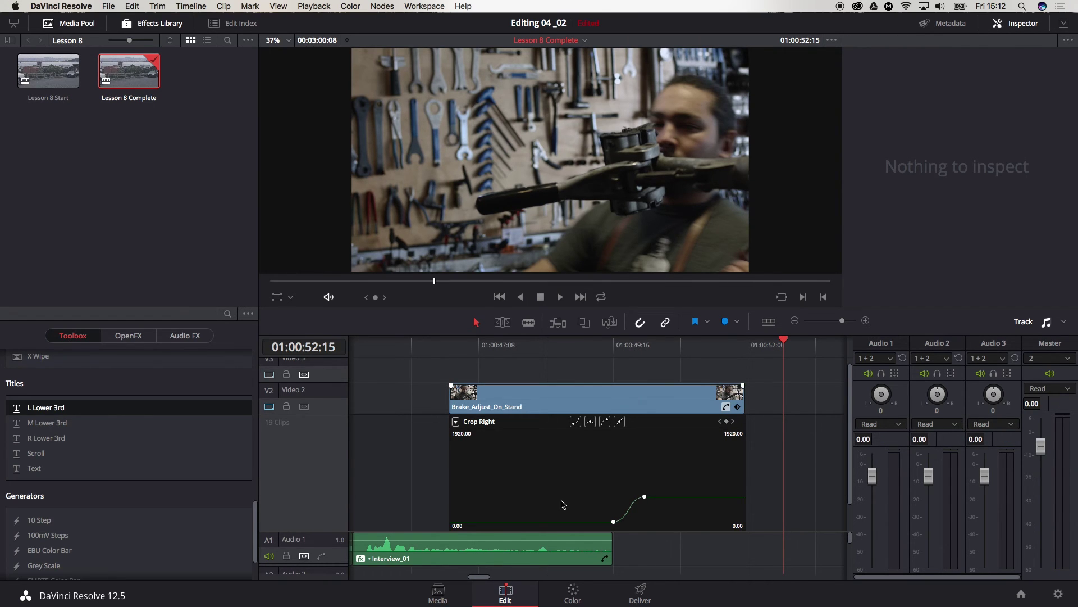
- Keep Crop Right as the shown curve, collapse the curve editor, and return to the split's start
click(455, 423)
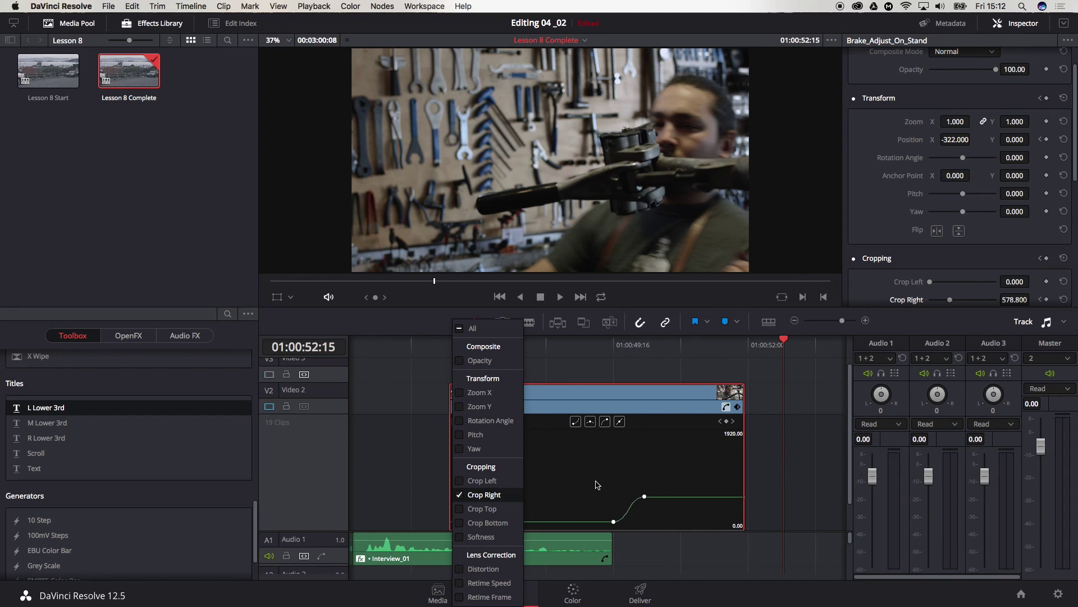
click(762, 451)
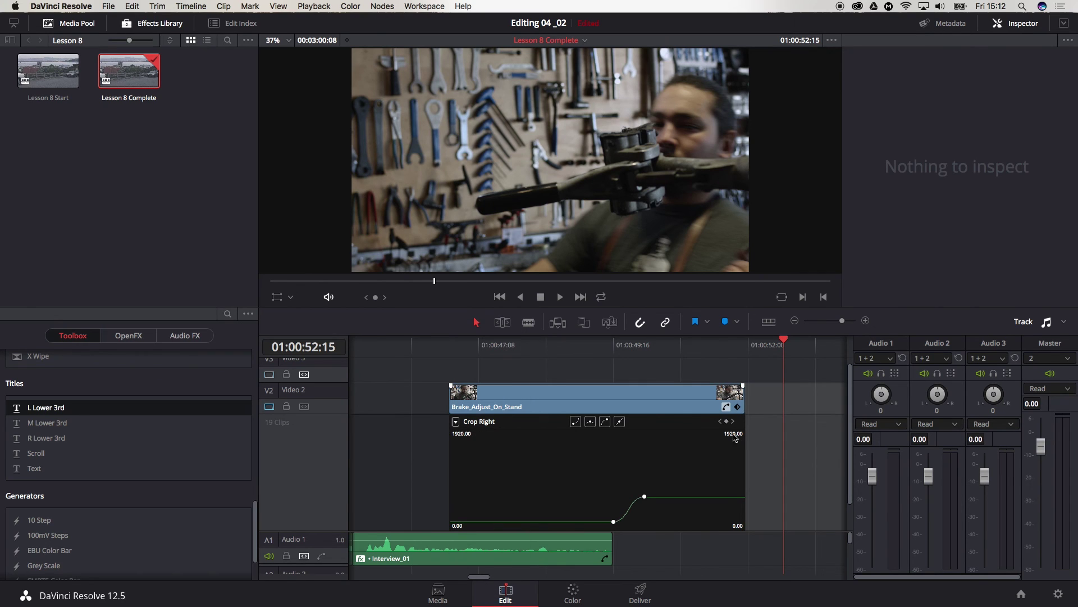
click(726, 407)
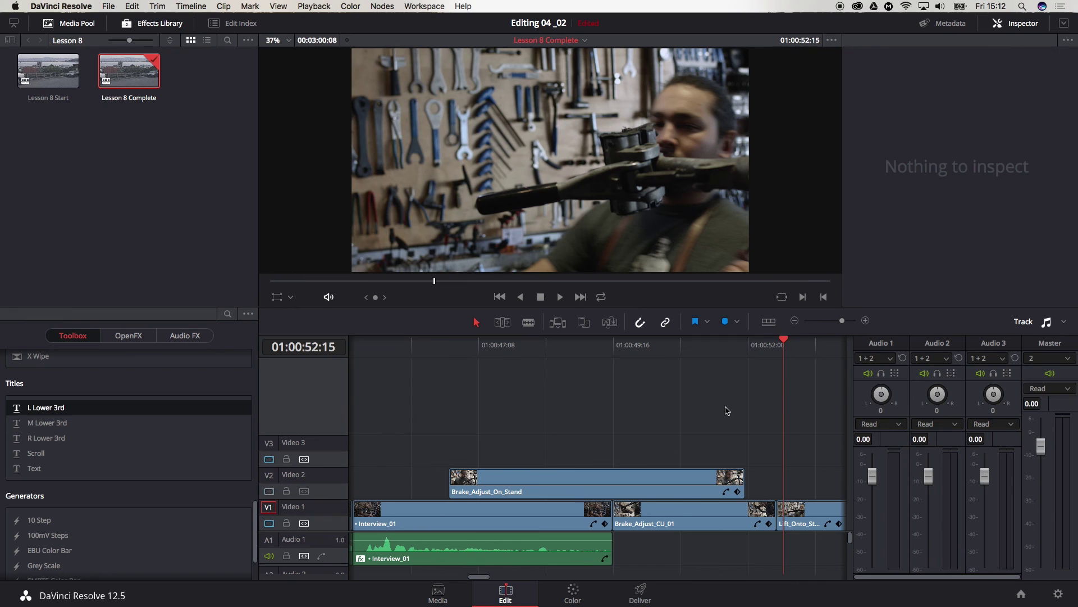
mouse_move(652, 357)
mouse_down()
mouse_move(610, 358)
mouse_move(682, 358)
mouse_up()
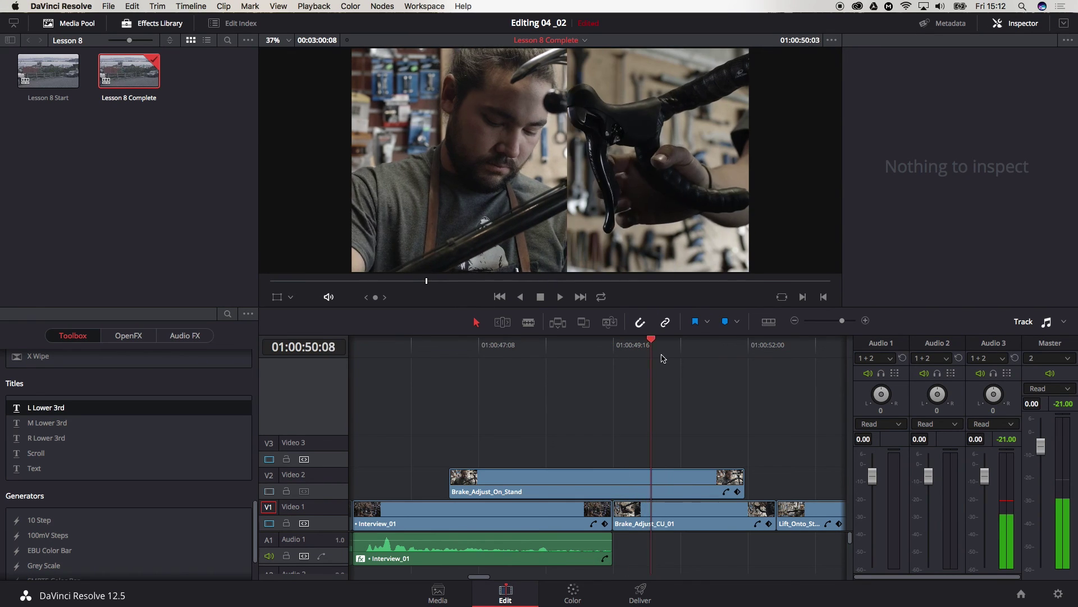